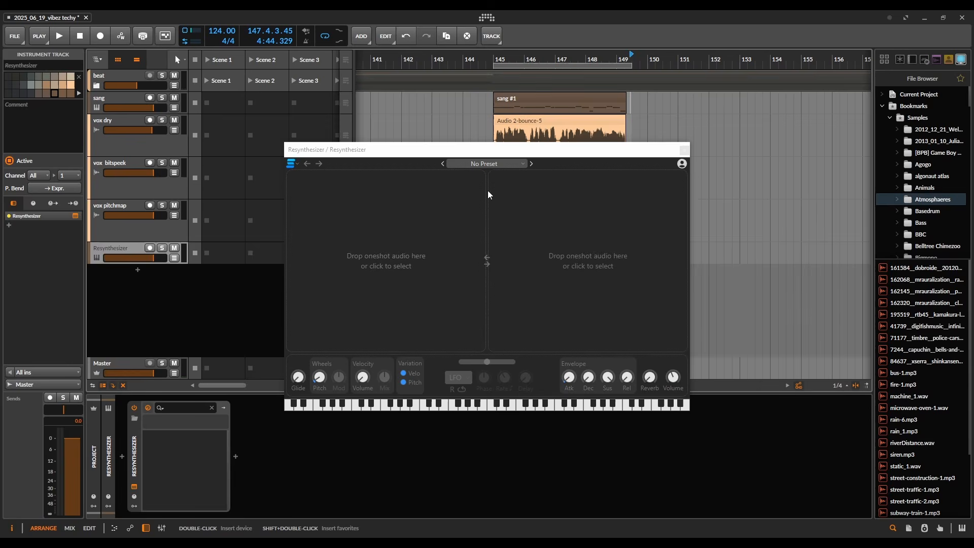
drag(487, 191, 548, 265)
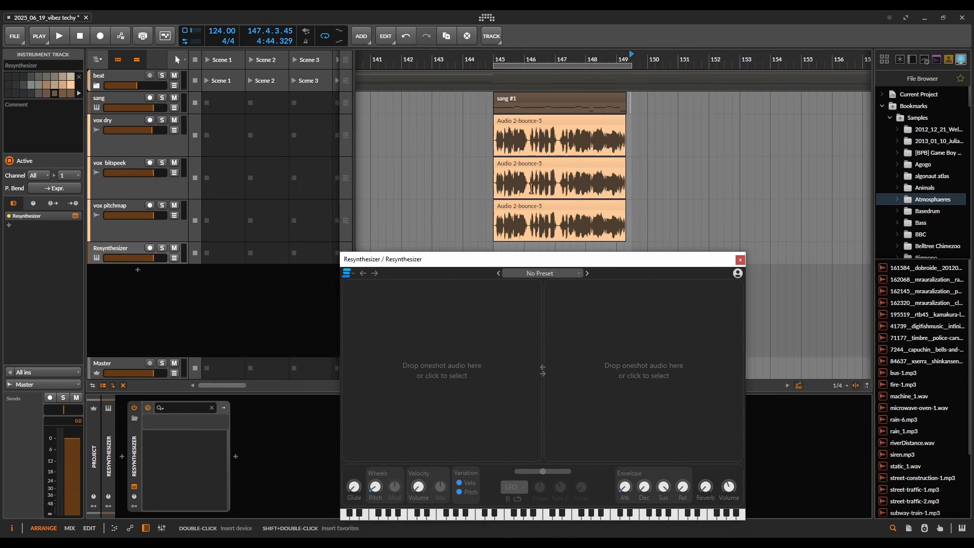
Step: Play the vocal tracks from bar 145 and inspect the Bitspeek and Pitchmap plugins on their tracks
click(496, 54)
click(174, 163)
key(space)
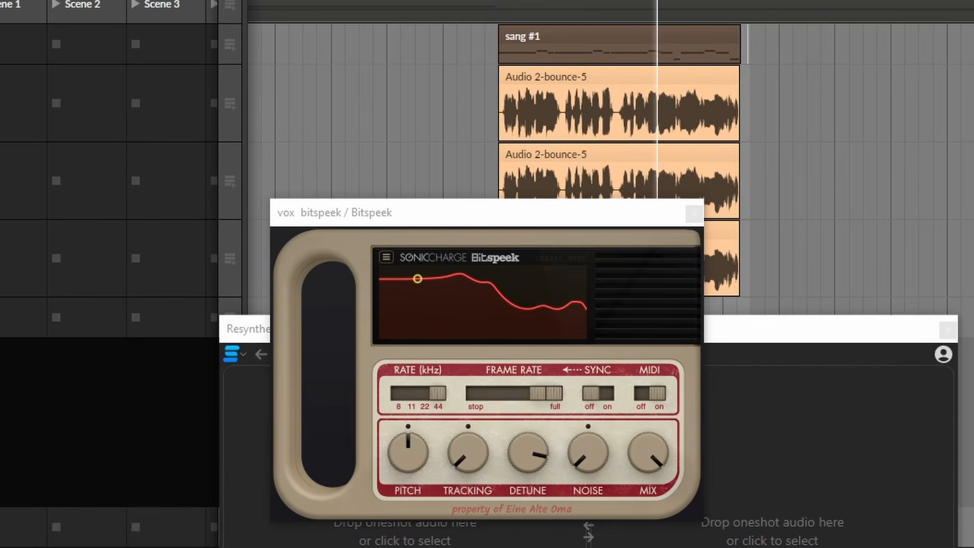
click(692, 214)
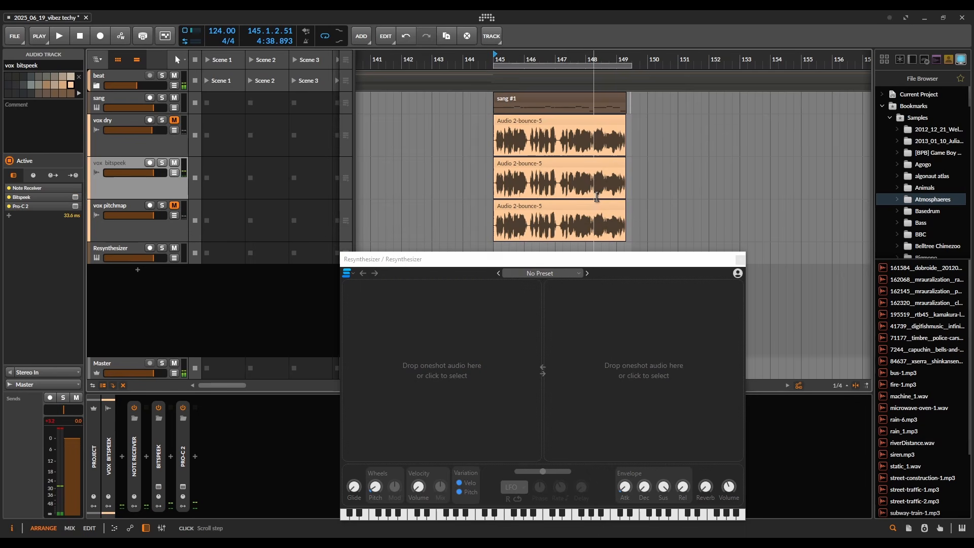
click(108, 203)
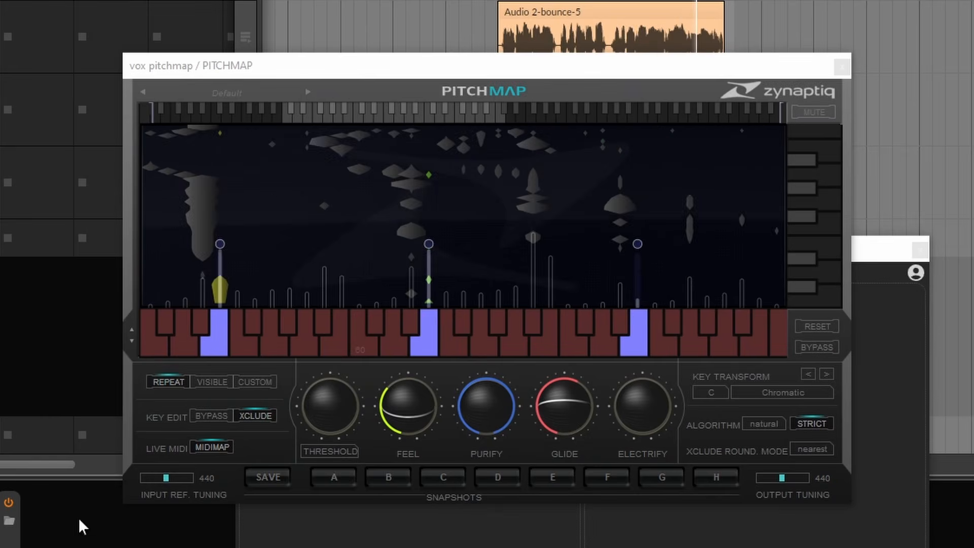
Step: Bounce the three vocal clips at bar 145 into a new audio track
right_click(537, 122)
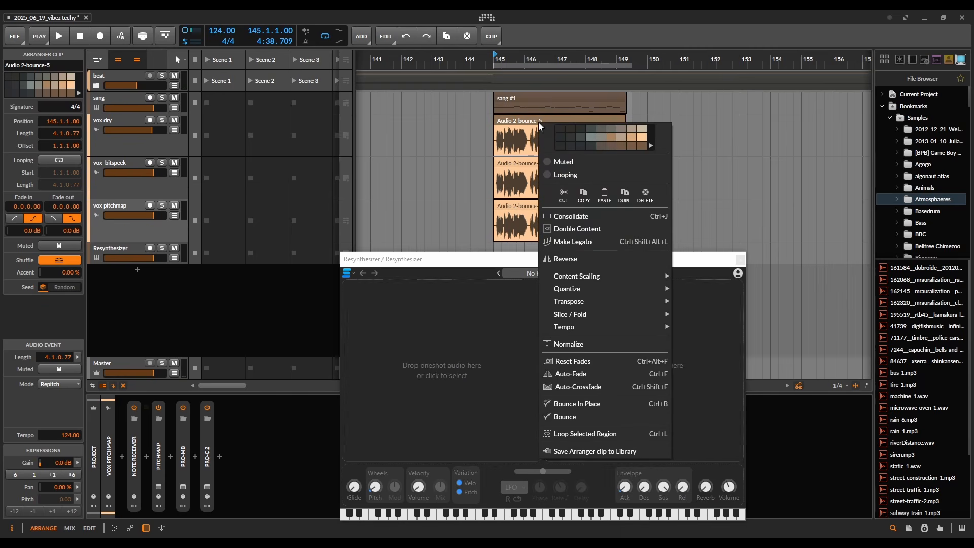
click(556, 415)
drag(513, 235, 659, 170)
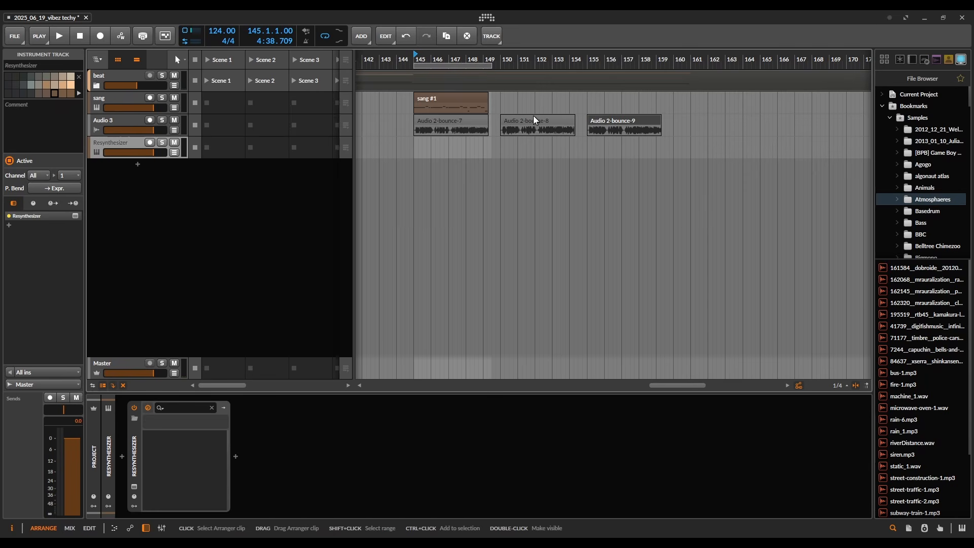
Step: Try to drop the bounced Audio 2-bounce-7 clip into Resynthesizer's left source slot
click(534, 121)
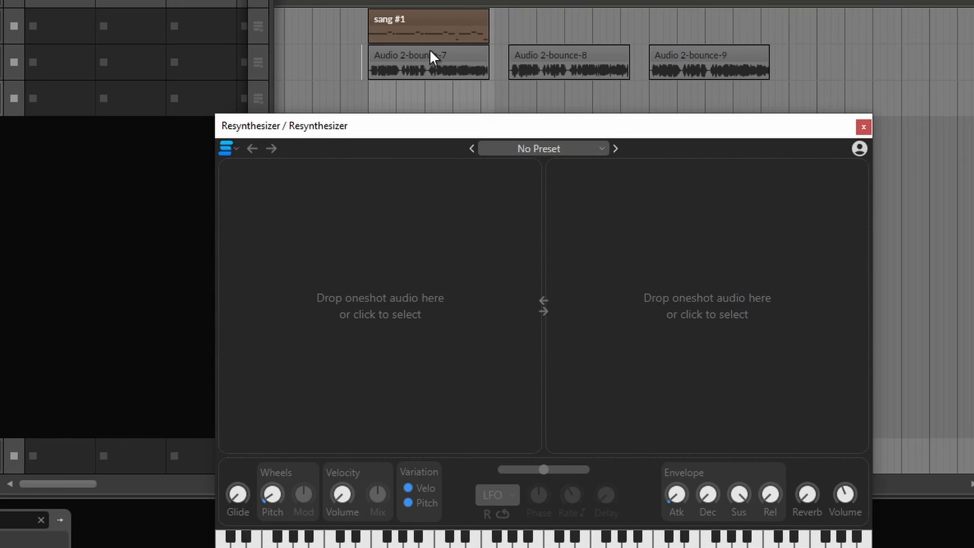
drag(402, 55, 459, 293)
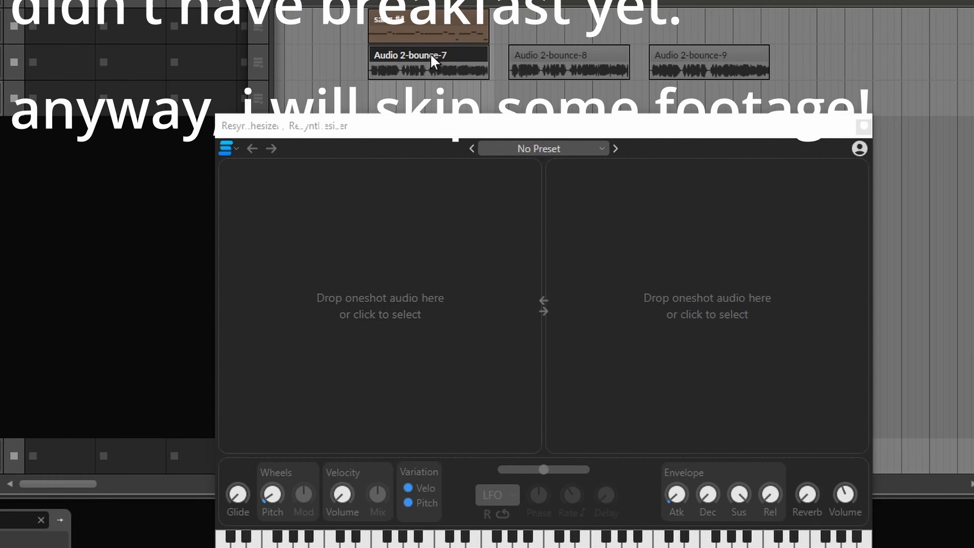
drag(430, 57, 428, 299)
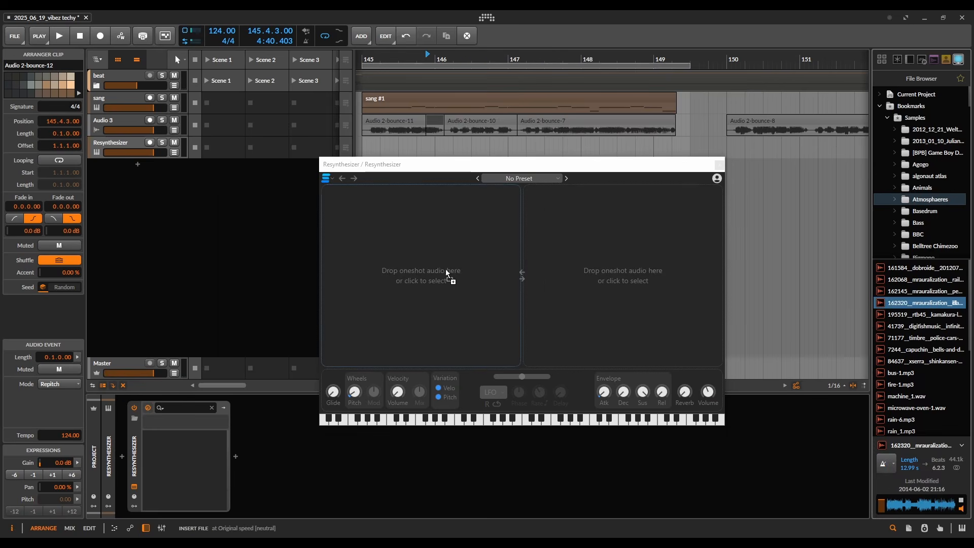
Step: Load the 162320__mrauralization__claw-crane-japan sample into Resynthesizer's left slot, keeping its full 13 s length
drag(446, 269, 434, 267)
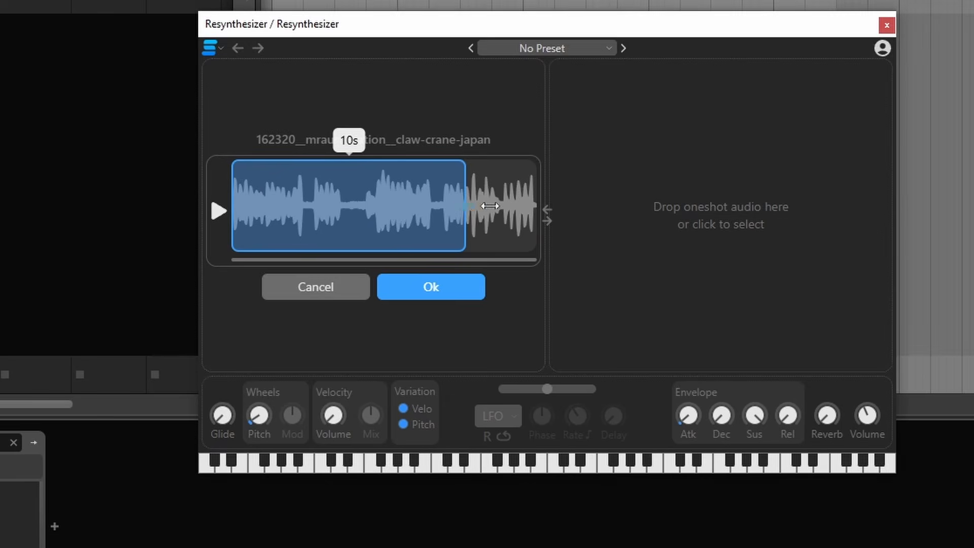
drag(490, 205, 625, 207)
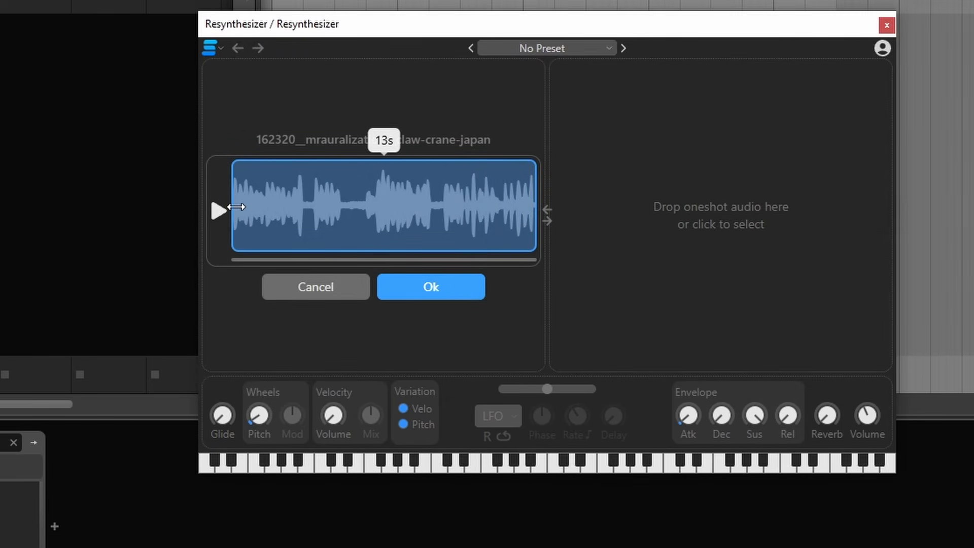
drag(236, 206, 394, 195)
click(431, 287)
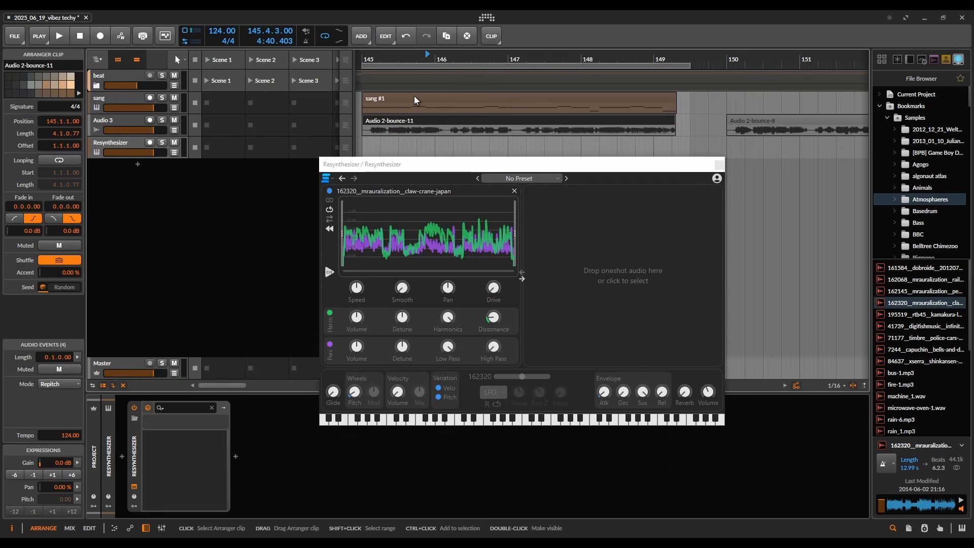
Step: Solo the Resynthesizer track and play back its clip
click(162, 142)
key(space)
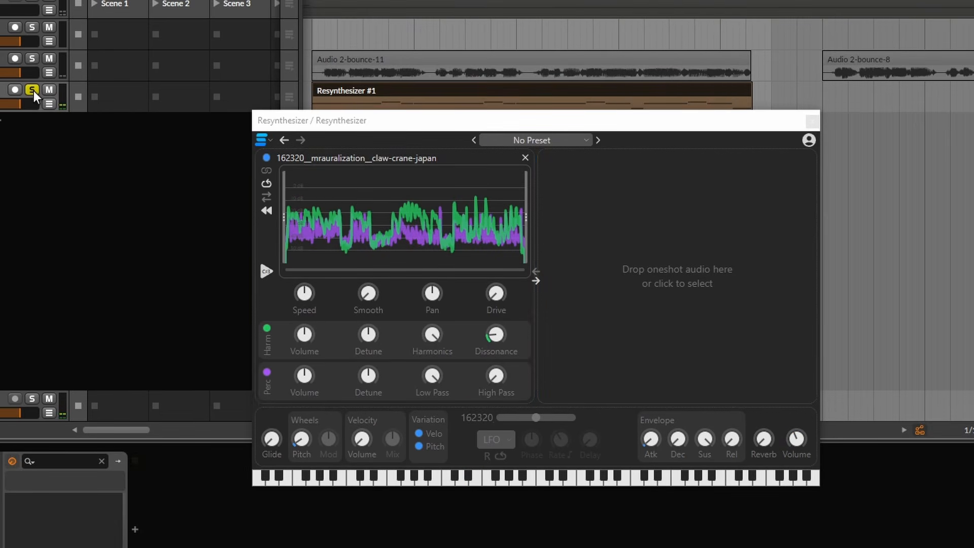
drag(415, 97, 416, 32)
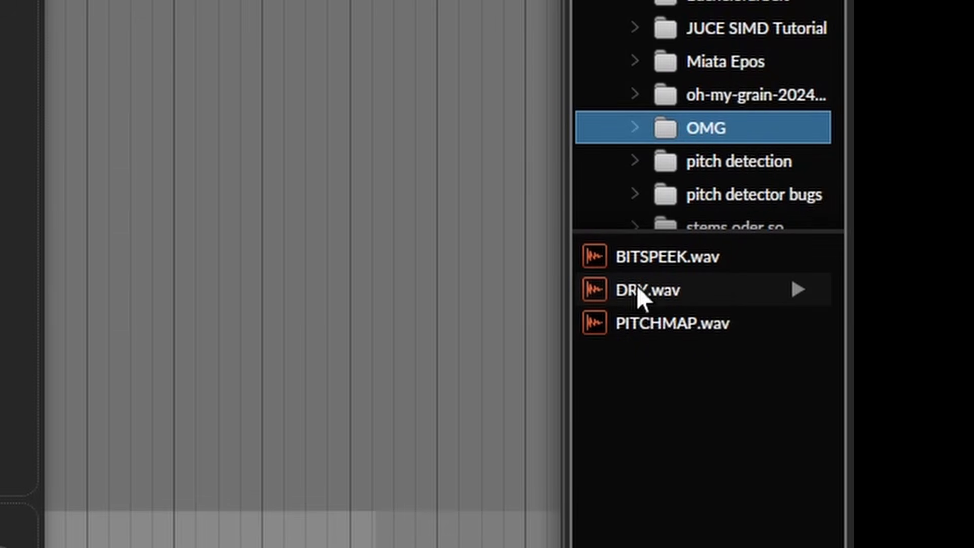
Step: Load DRY.wav into Resynthesizer's left source and BITSPEEK.wav into its right source
click(638, 288)
drag(634, 287, 375, 249)
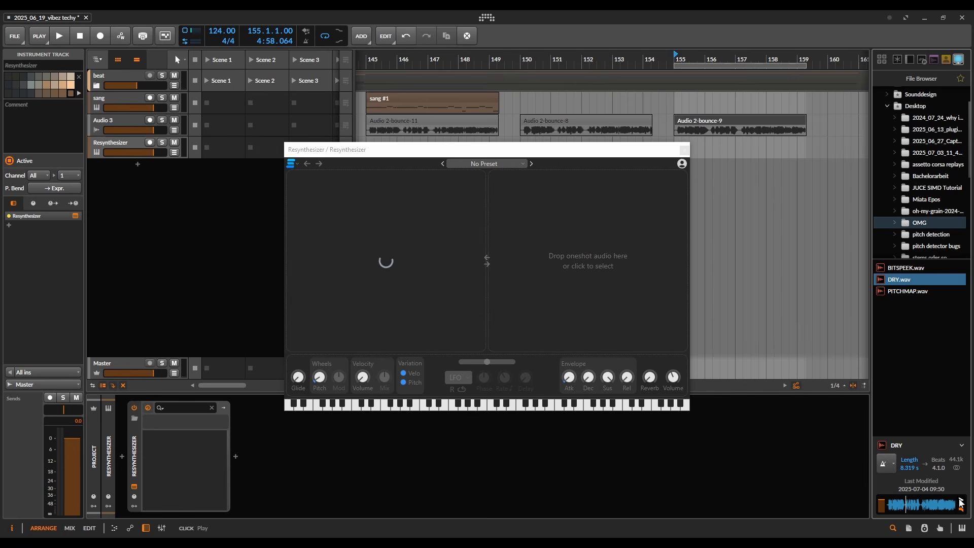
drag(905, 268, 542, 262)
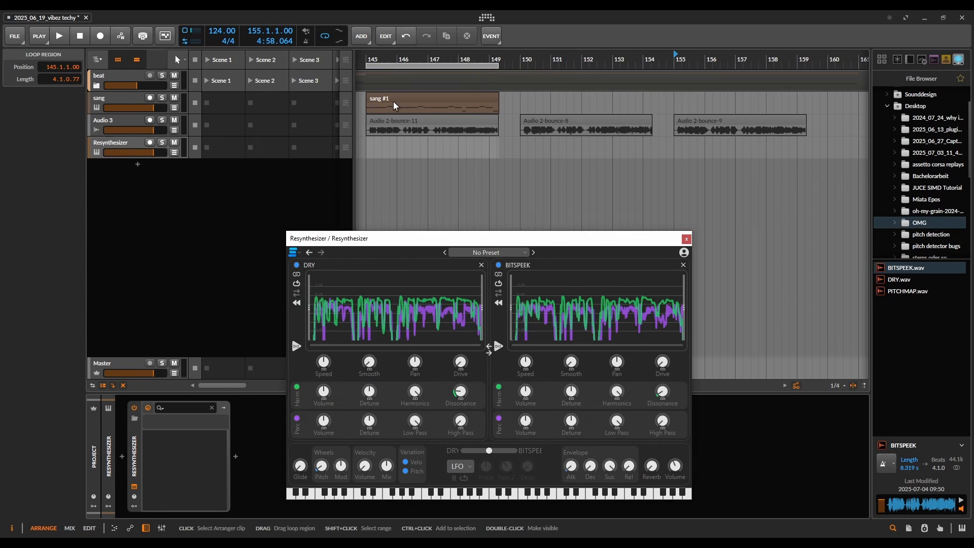
Step: Copy the sang #1 MIDI clip onto the Resynthesizer track at bar 145 and play it
click(379, 98)
drag(379, 96, 372, 141)
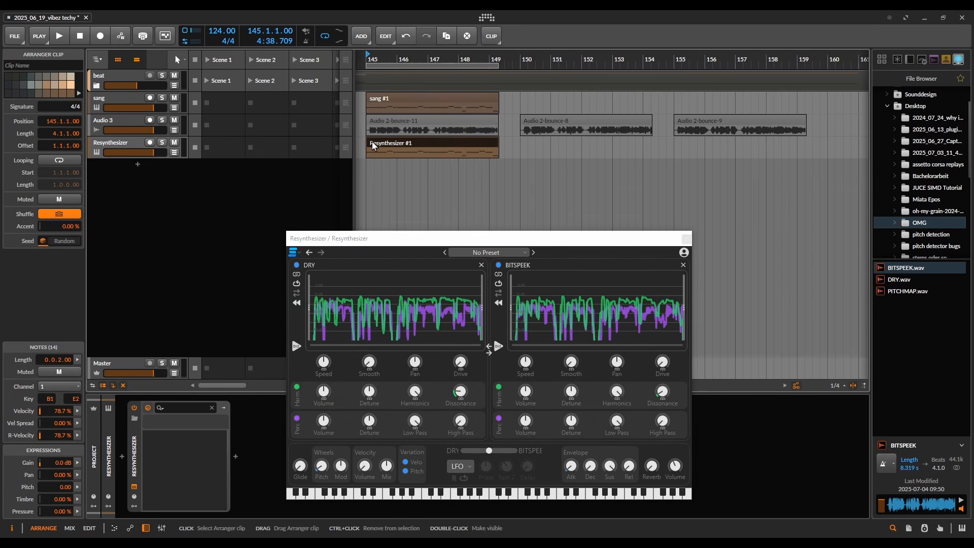
key(space)
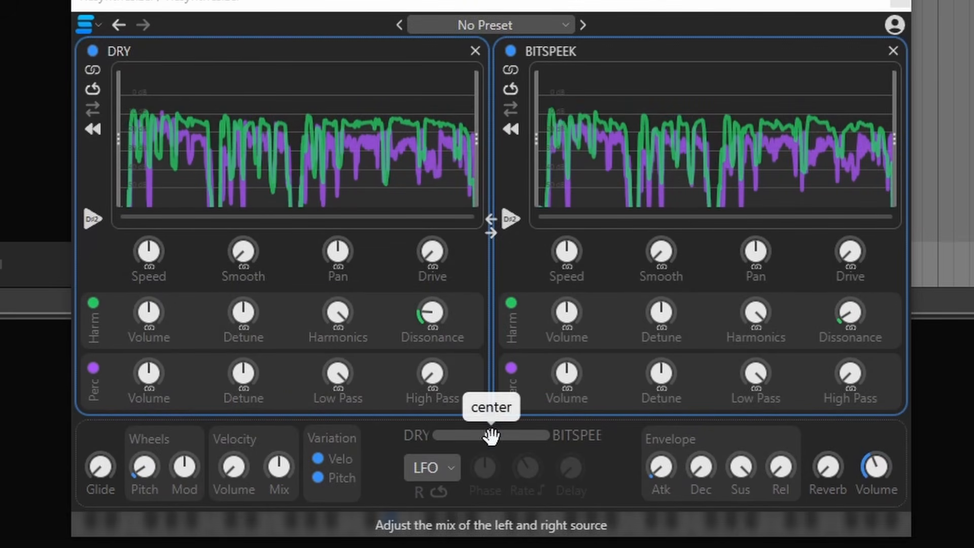
Step: Set the DRY/BITSPEEK source mix to center and close the Resynthesizer window
mouse_move(490, 435)
mouse_down()
mouse_move(421, 443)
mouse_move(553, 442)
mouse_move(483, 449)
mouse_up()
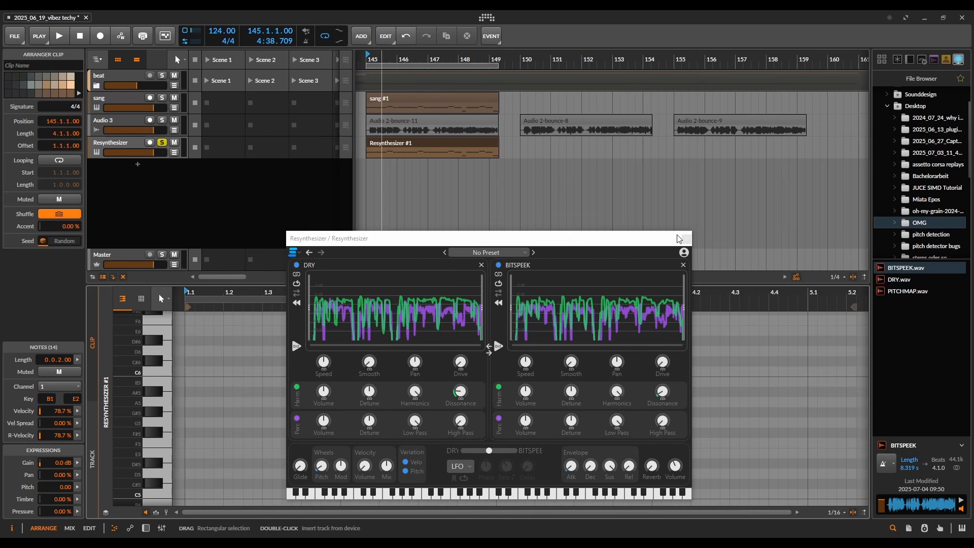
click(679, 239)
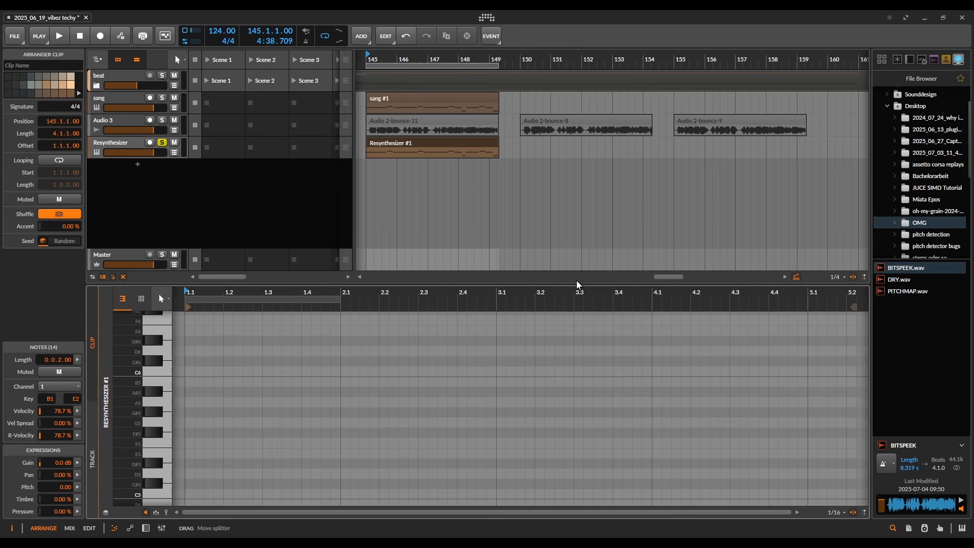
Step: Adjust the lengths of the D#2 notes in the Resynthesizer #1 clip's note editor
drag(577, 285, 577, 145)
scroll(370, 315, down, 8)
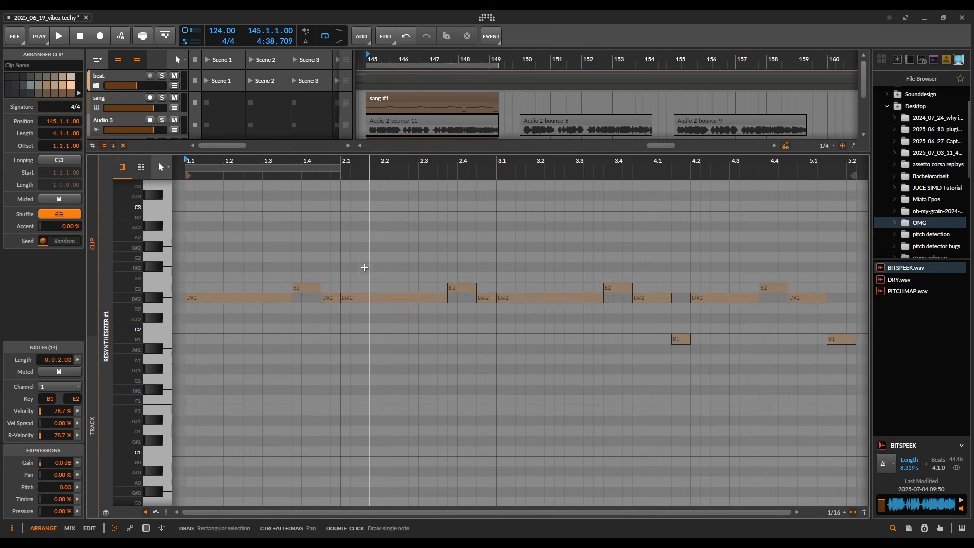
click(360, 266)
scroll(360, 266, down, 2)
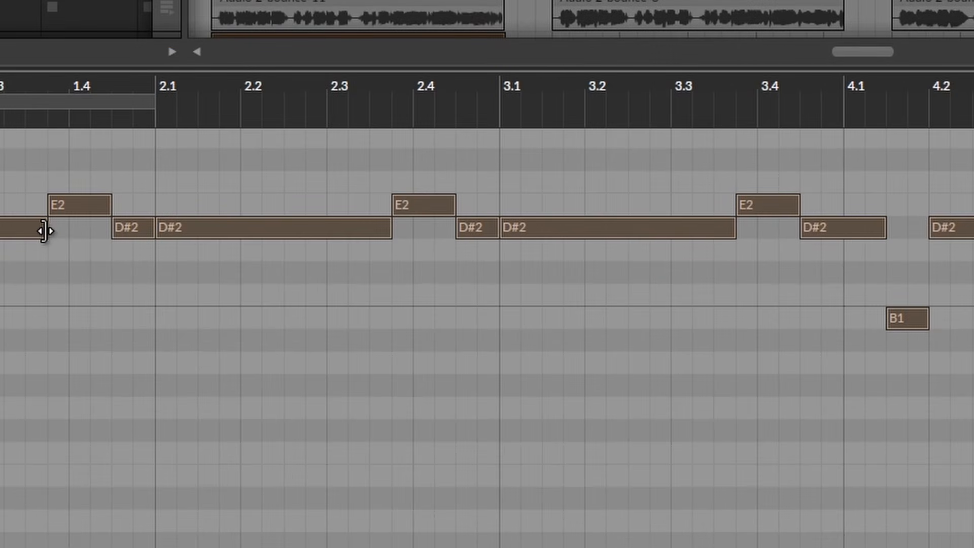
drag(44, 230, 56, 230)
click(111, 266)
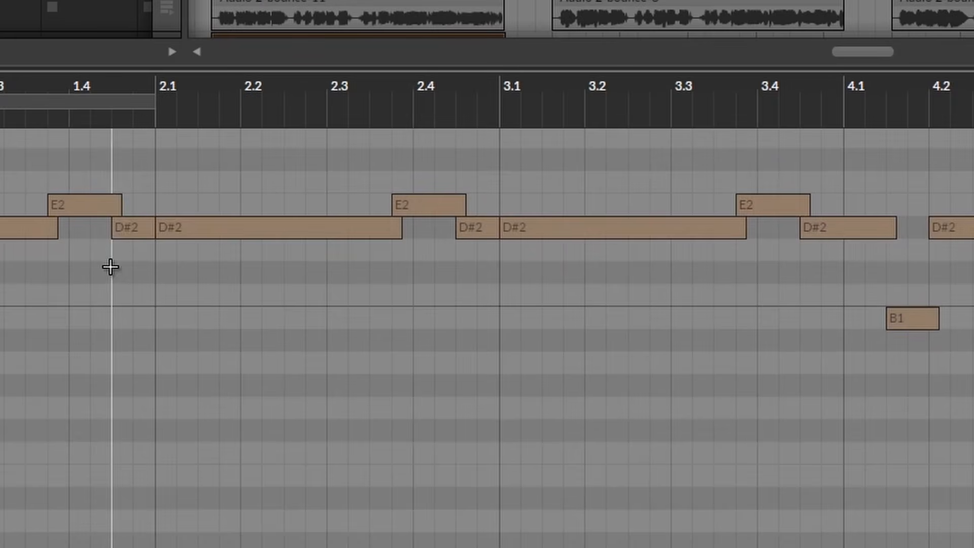
drag(152, 227, 397, 135)
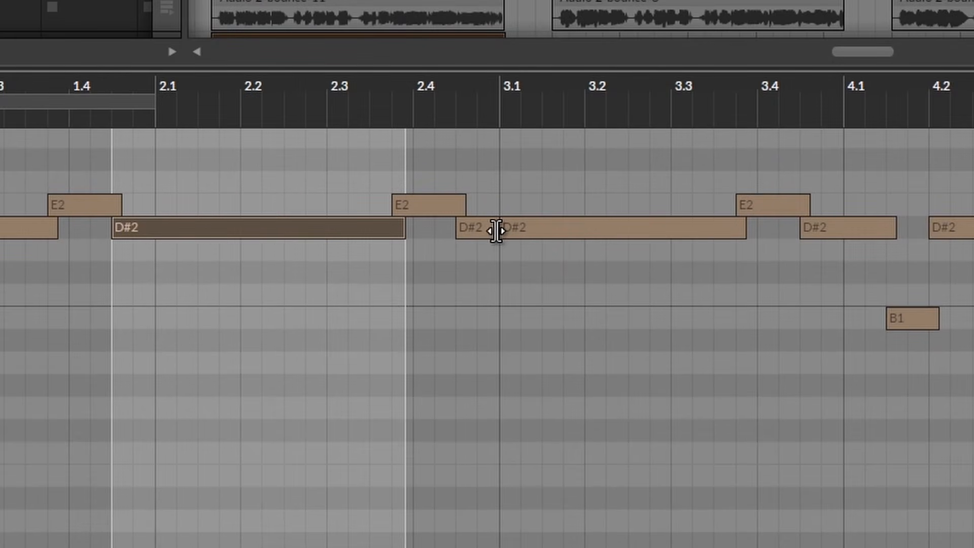
drag(496, 231, 738, 189)
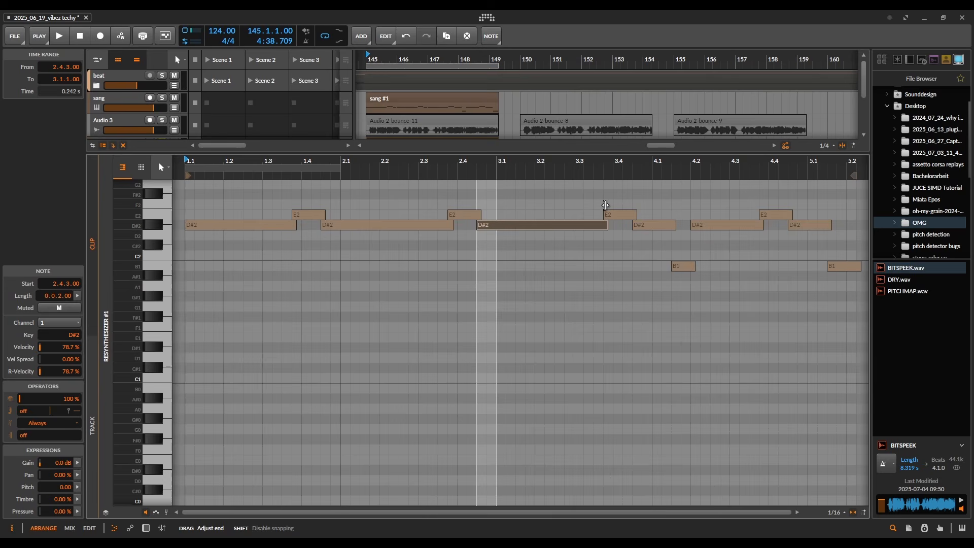
drag(605, 205, 609, 208)
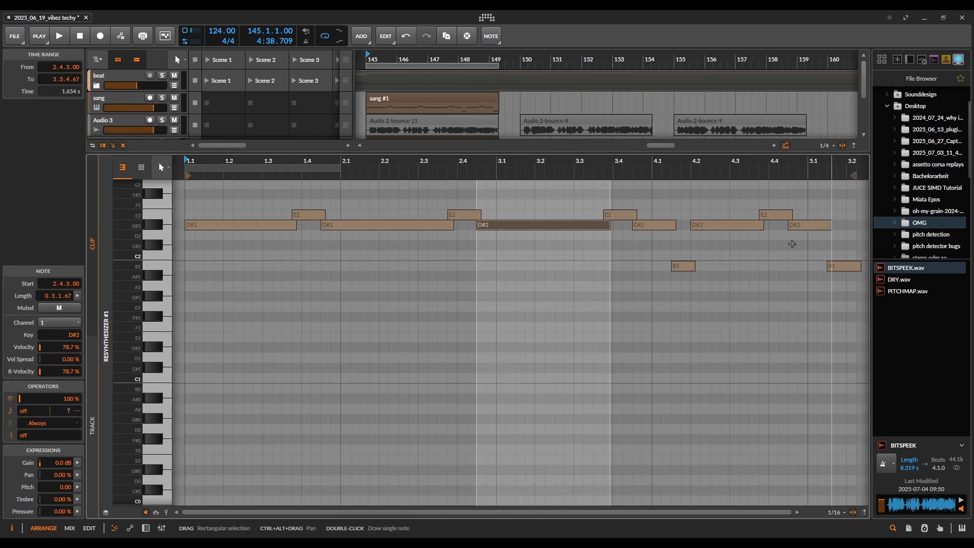
click(279, 226)
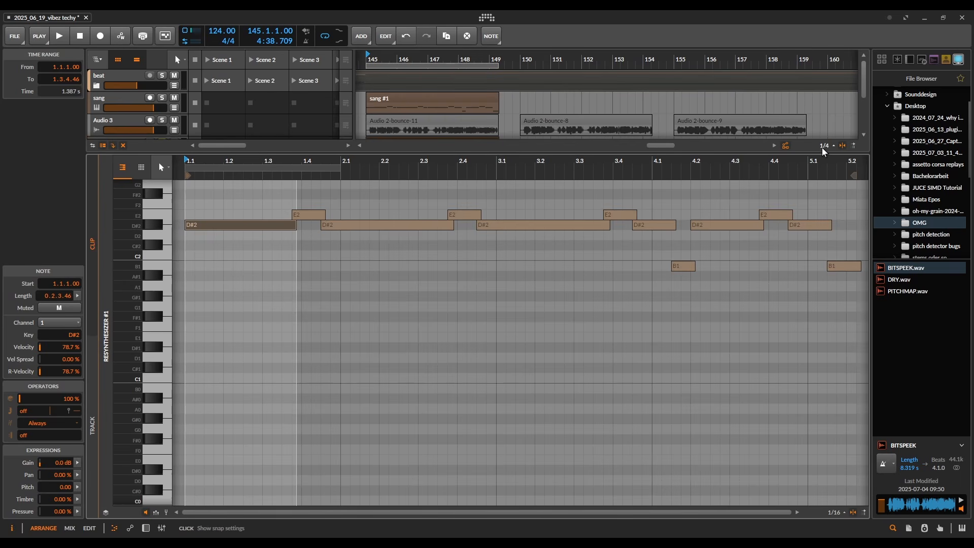
key(d)
Step: Open the Resynthesizer plugin window and adjust its Glide knob
click(133, 486)
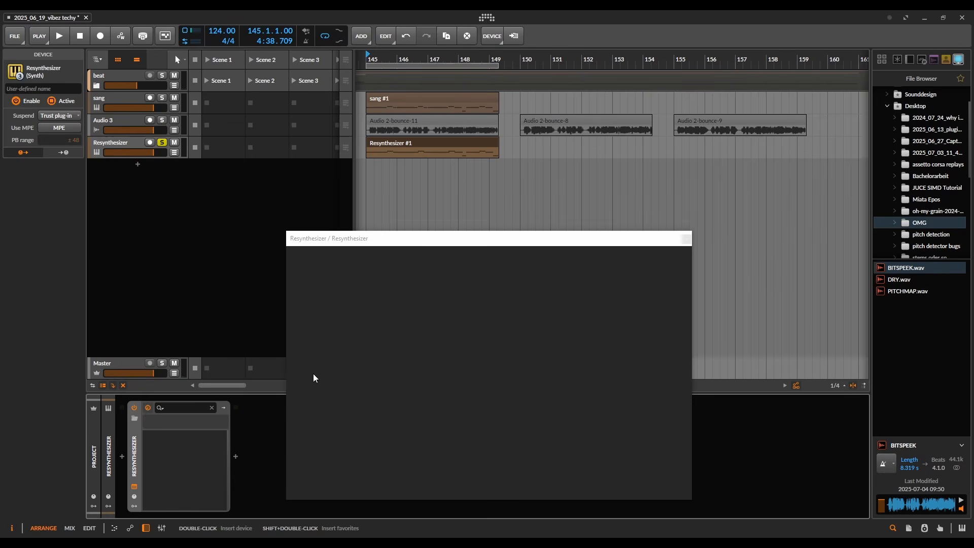
drag(453, 243, 488, 91)
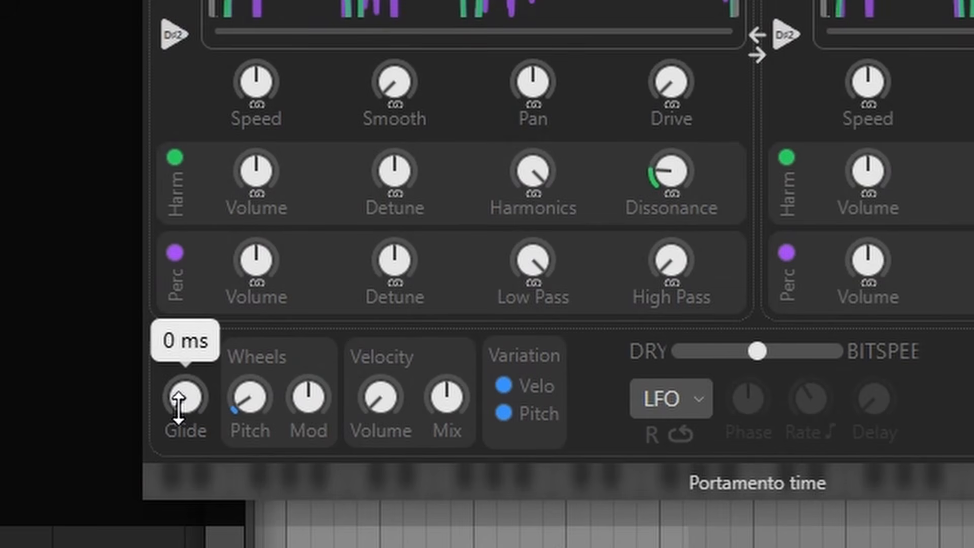
drag(179, 408, 177, 378)
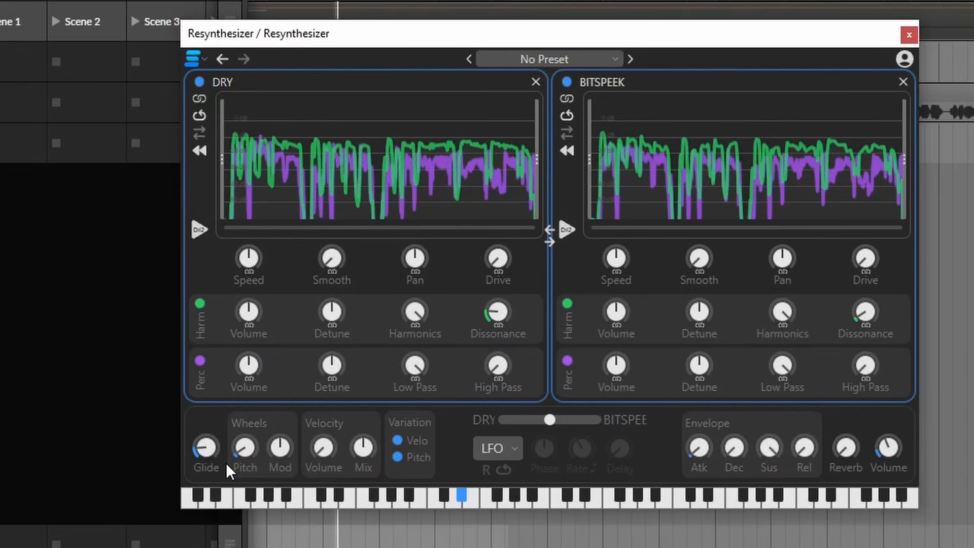
drag(208, 442, 202, 512)
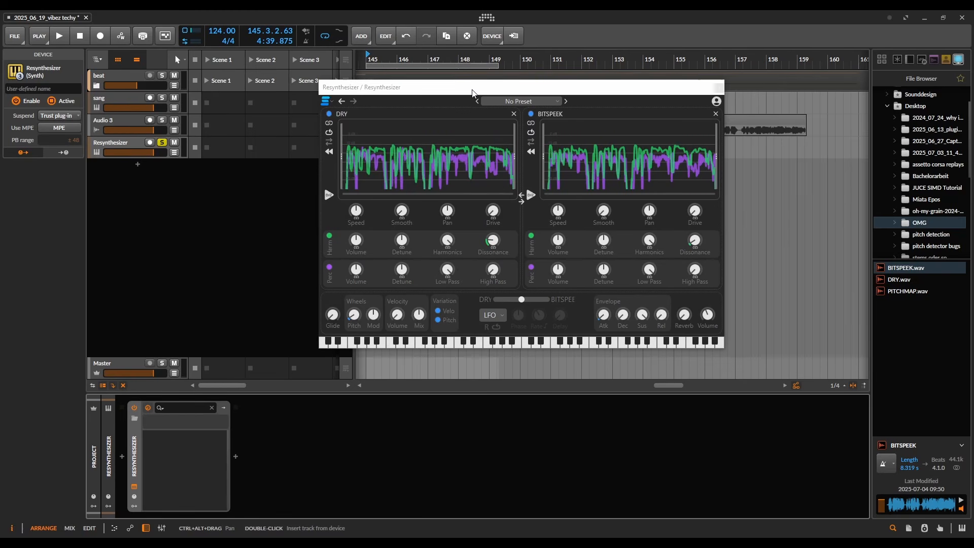
Step: Delete every note in the Resynthesizer #1 clip except the first D#2 note
drag(474, 91, 451, 199)
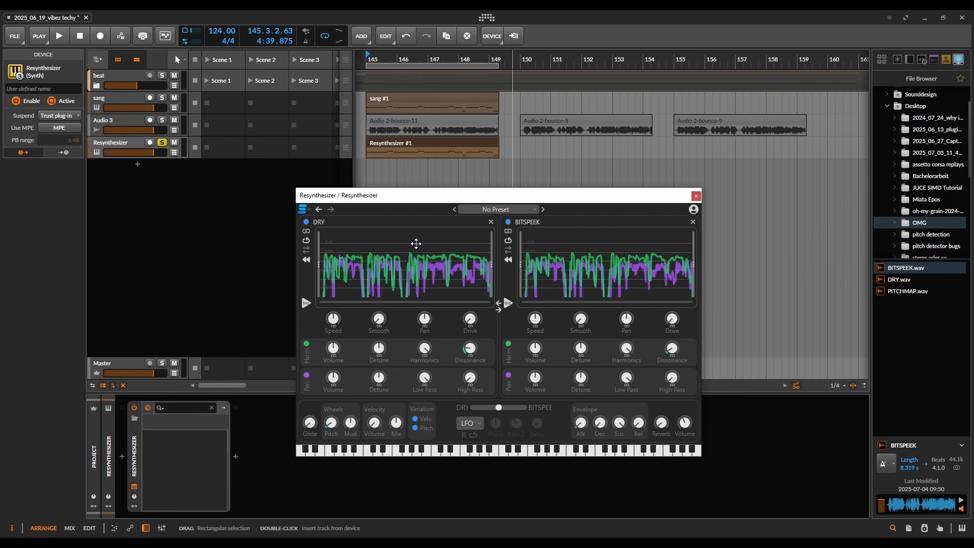
double_click(399, 147)
drag(307, 272, 862, 359)
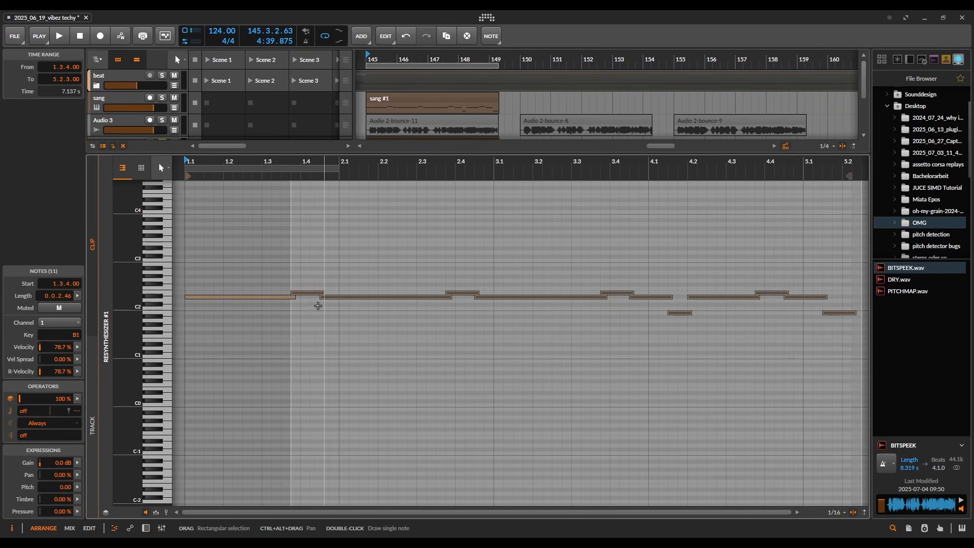
key(Delete)
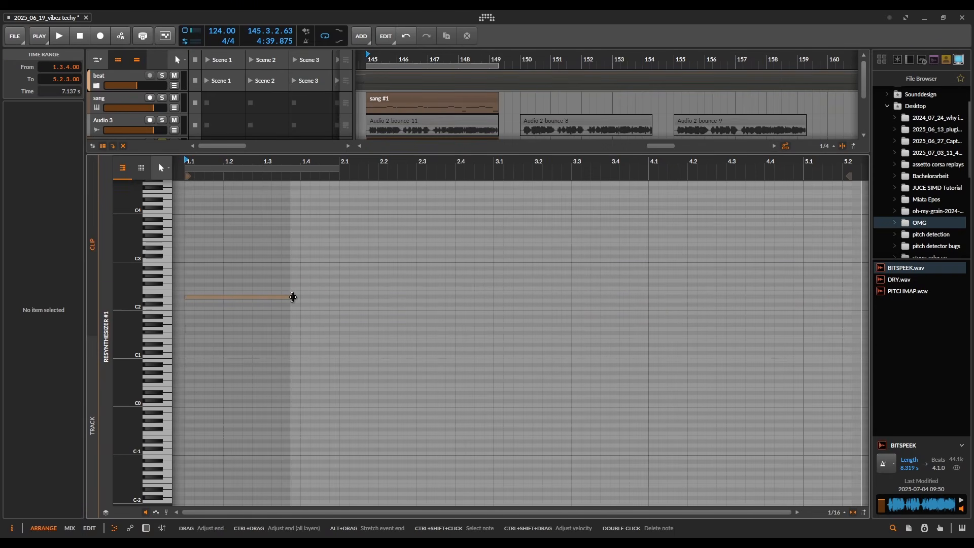
Step: Extend the remaining D#2 note to the end of the clip and play it back
drag(293, 296, 730, 267)
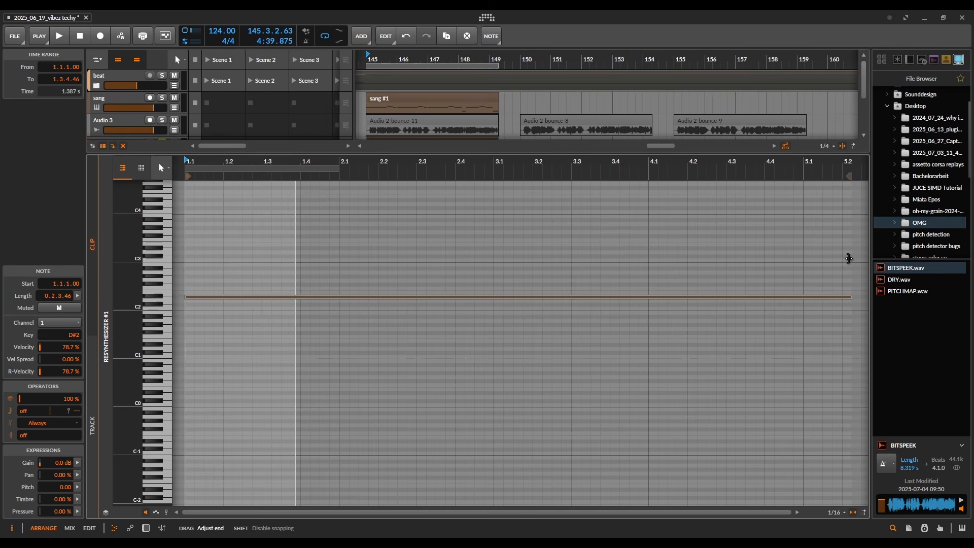
drag(849, 258, 849, 258)
drag(585, 154, 622, 175)
key(space)
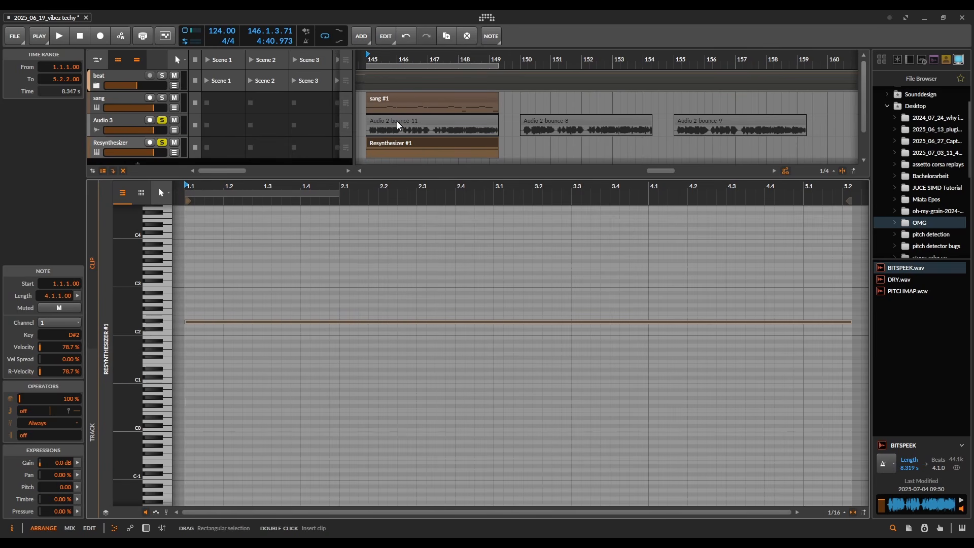
Step: Unsolo the Audio 3 track and open the Resynthesizer plug-in window, moving it into view
double_click(103, 151)
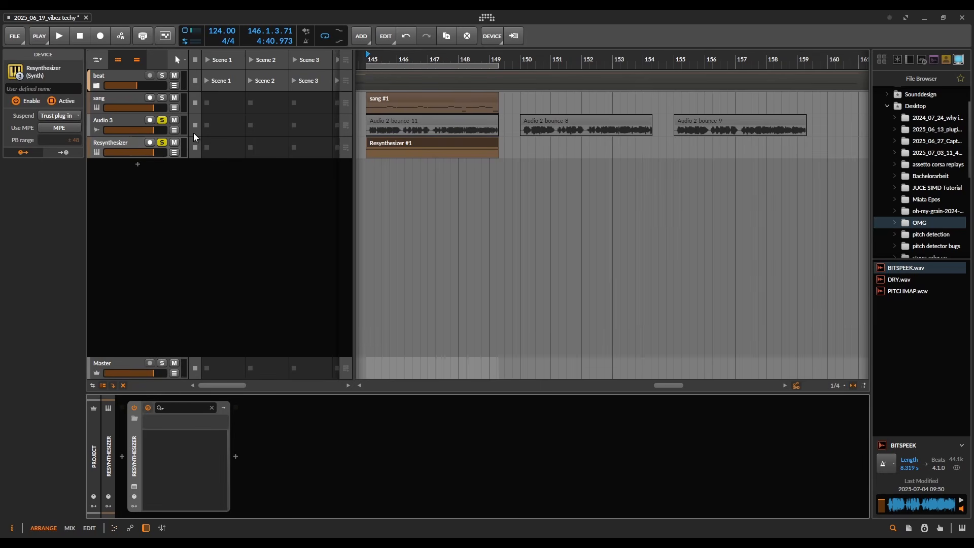
click(162, 120)
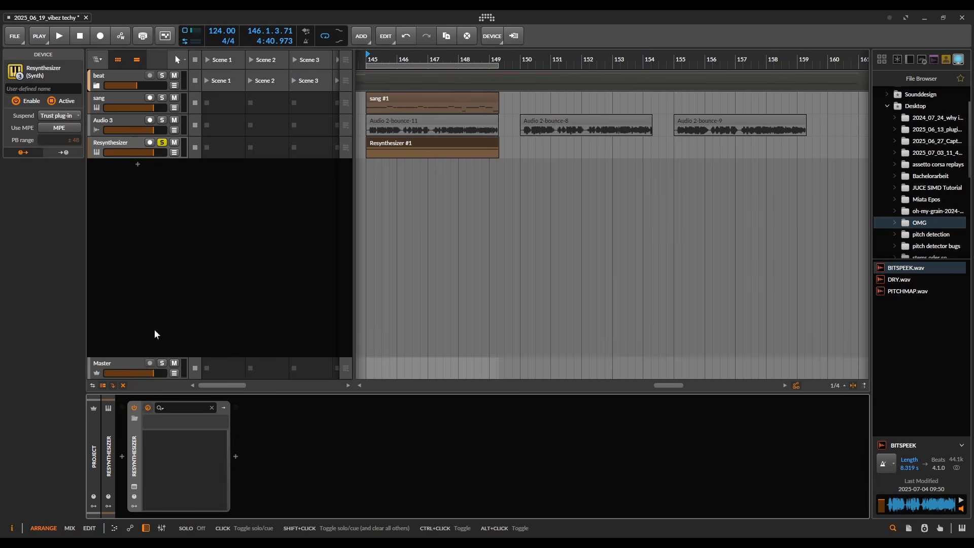
click(134, 488)
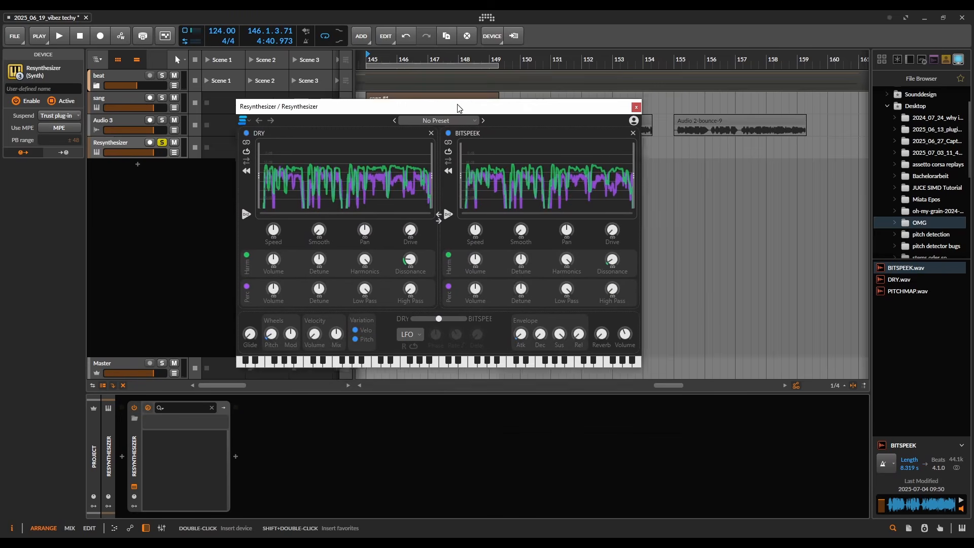
drag(606, 332, 819, 432)
drag(581, 73, 571, 103)
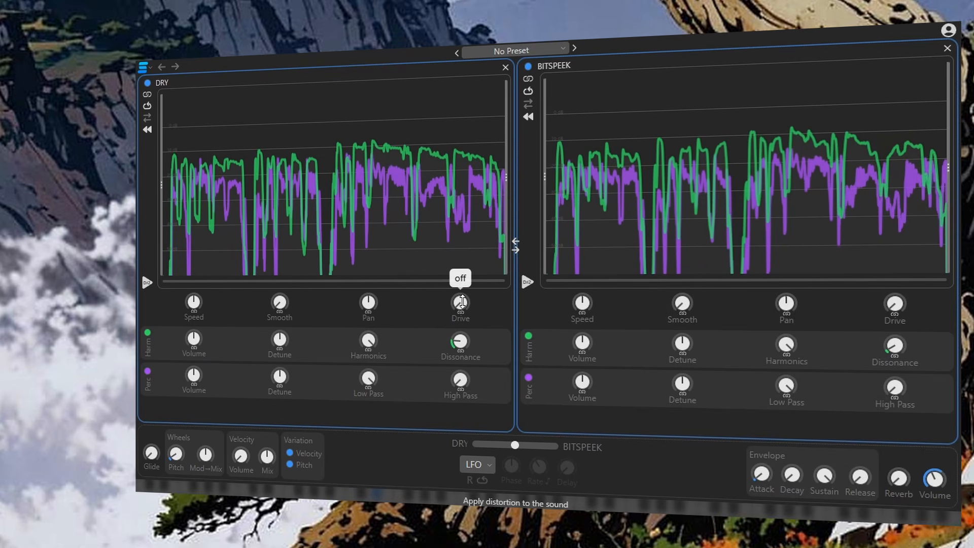
Step: Raise the DRY source's Drive and slide the source mix fully toward DRY
drag(460, 303, 459, 244)
drag(510, 448, 472, 445)
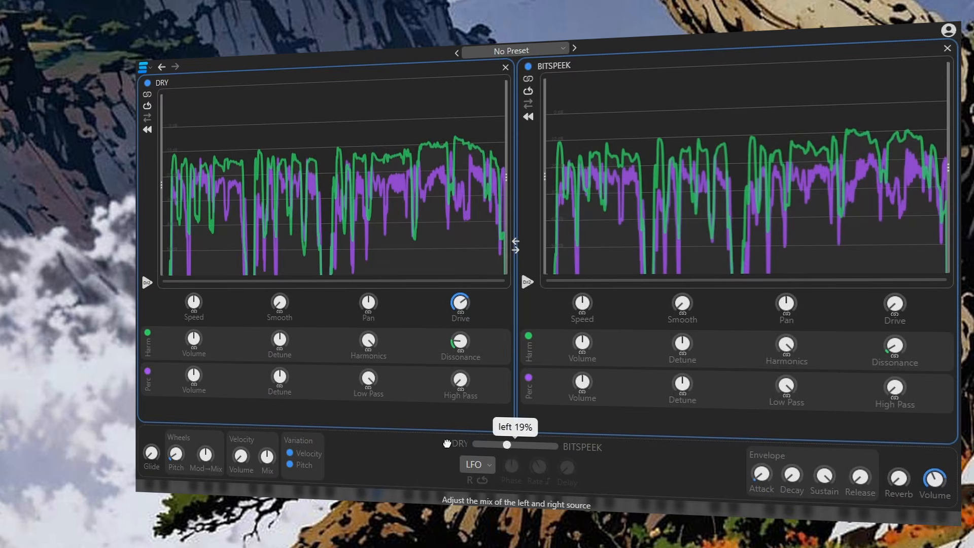
drag(460, 303, 456, 285)
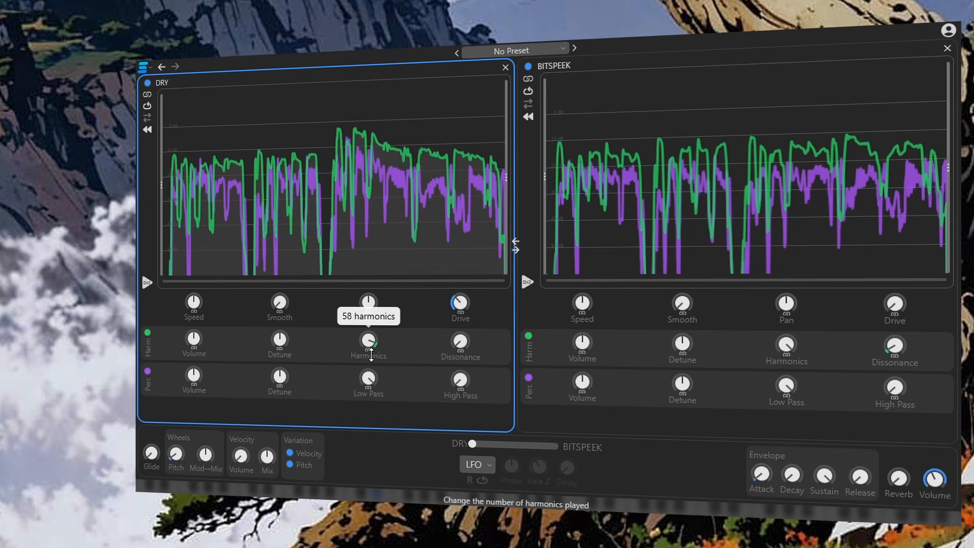
Step: Experiment with the DRY source's Harmonics and Dissonance knobs, leaving Dissonance at 0%
drag(368, 340, 359, 417)
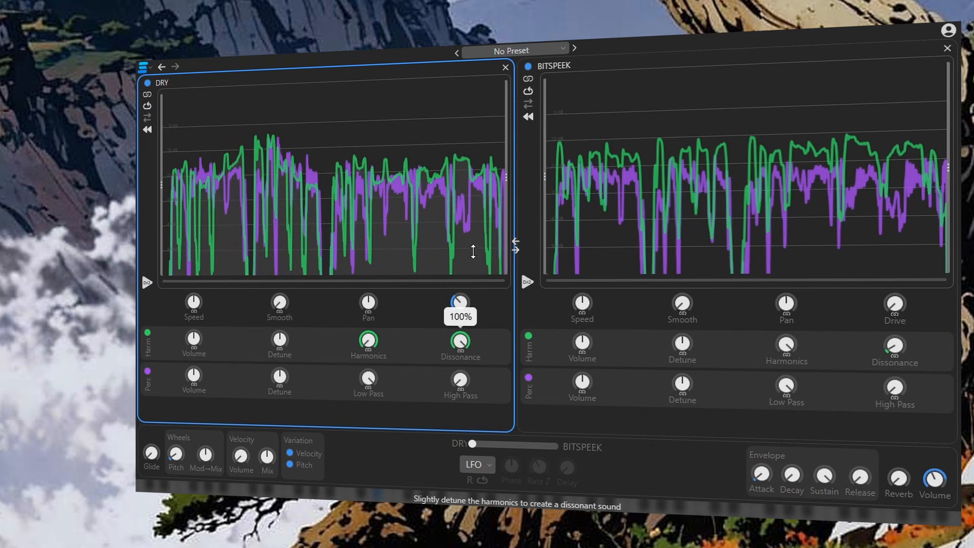
drag(472, 273, 459, 328)
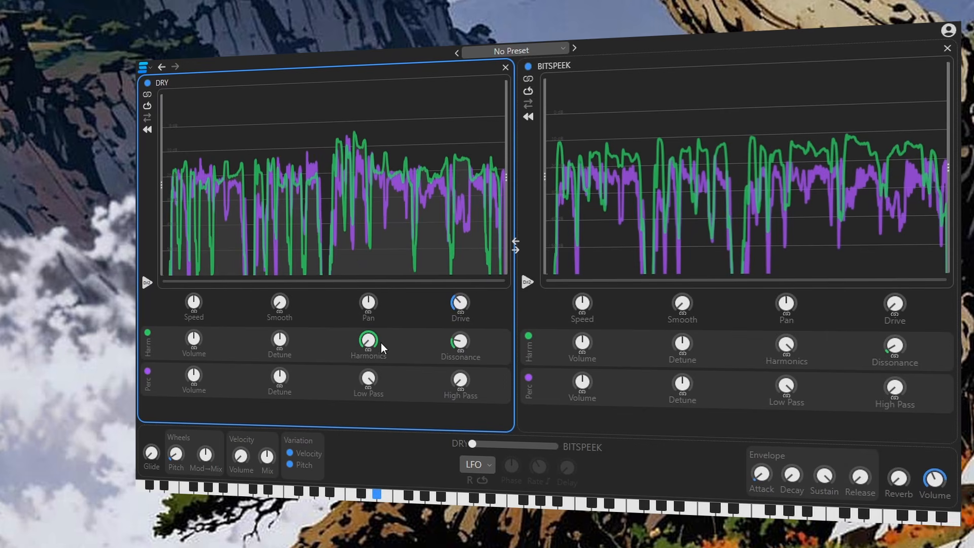
drag(371, 342, 394, 221)
mouse_move(460, 334)
mouse_down()
mouse_move(470, 245)
mouse_move(464, 329)
mouse_up()
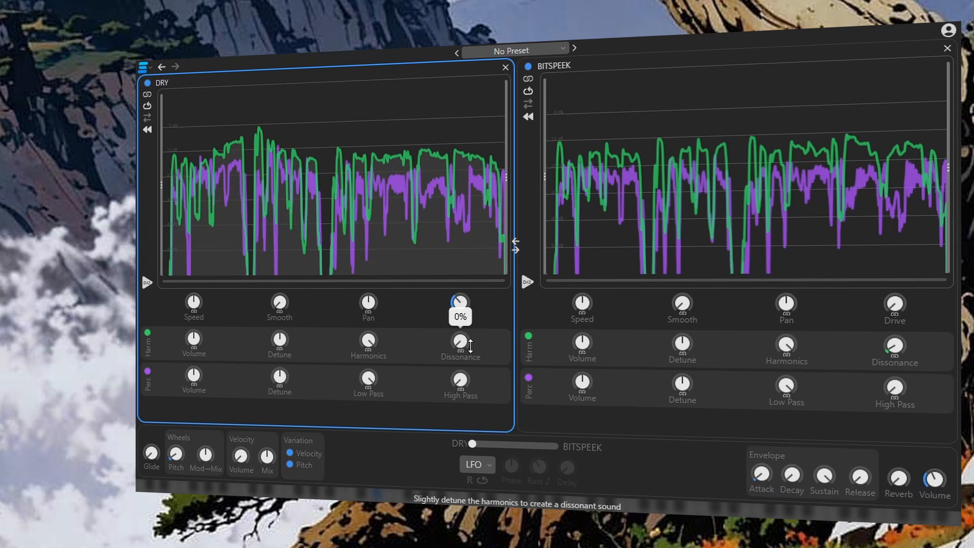
drag(470, 278, 412, 392)
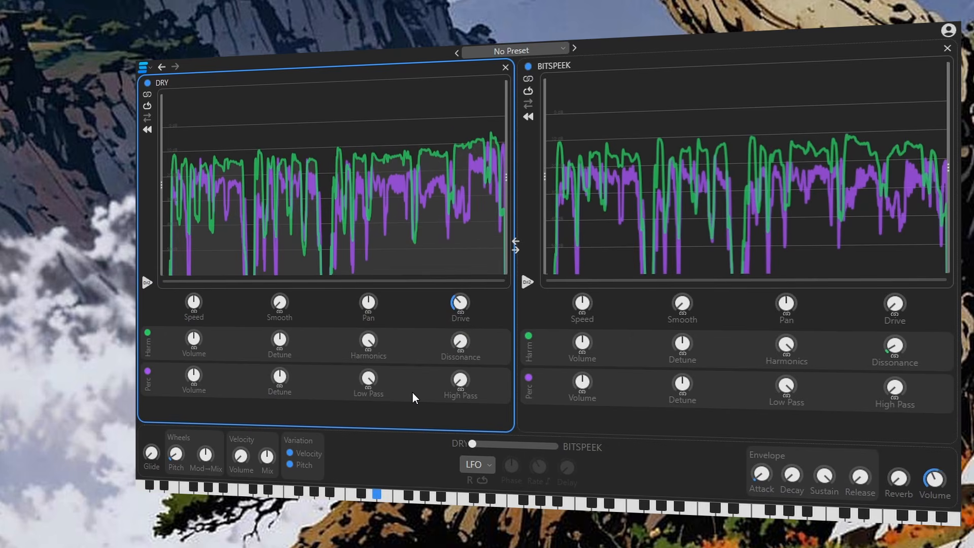
Step: Adjust the DRY Dissonance and slide the source mix fully to BITSPEEK (right 100%)
mouse_move(465, 345)
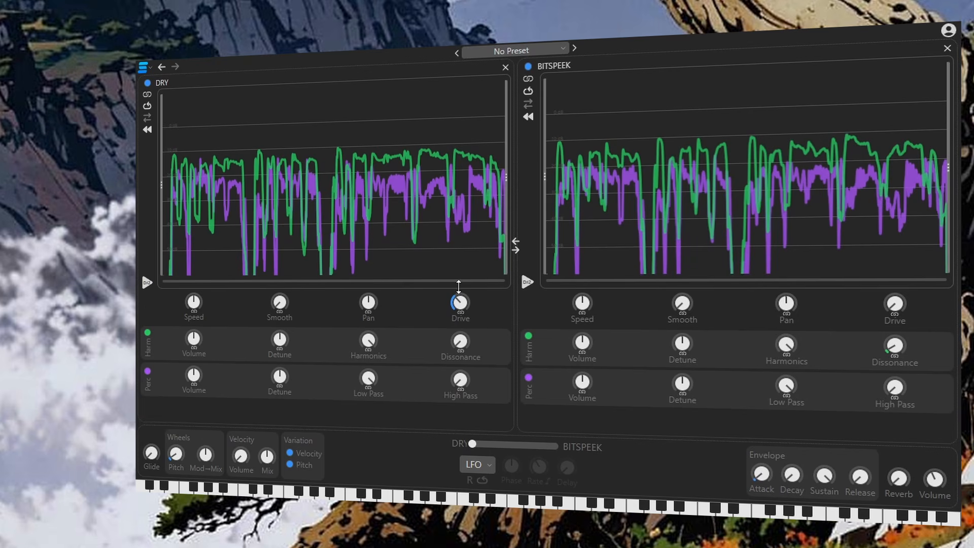
drag(461, 342, 465, 269)
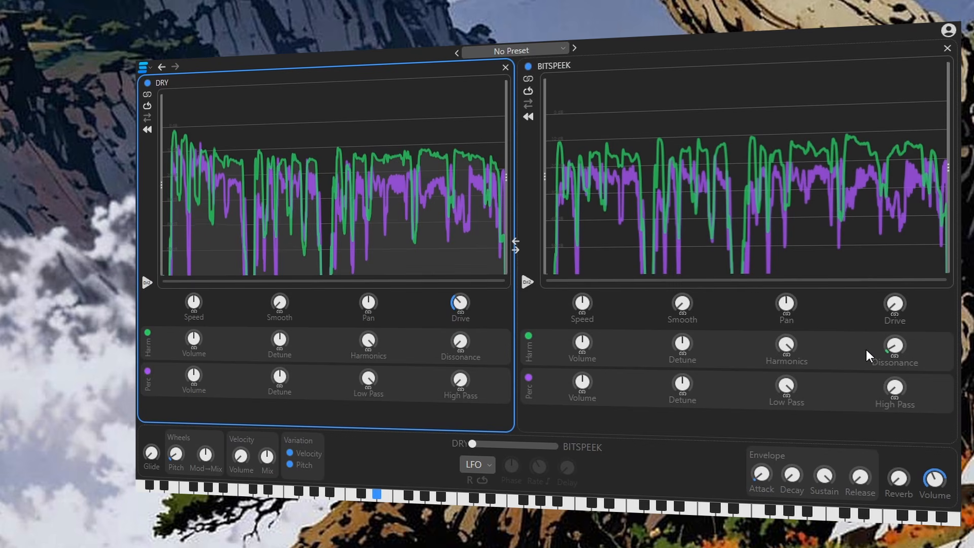
drag(470, 443, 558, 445)
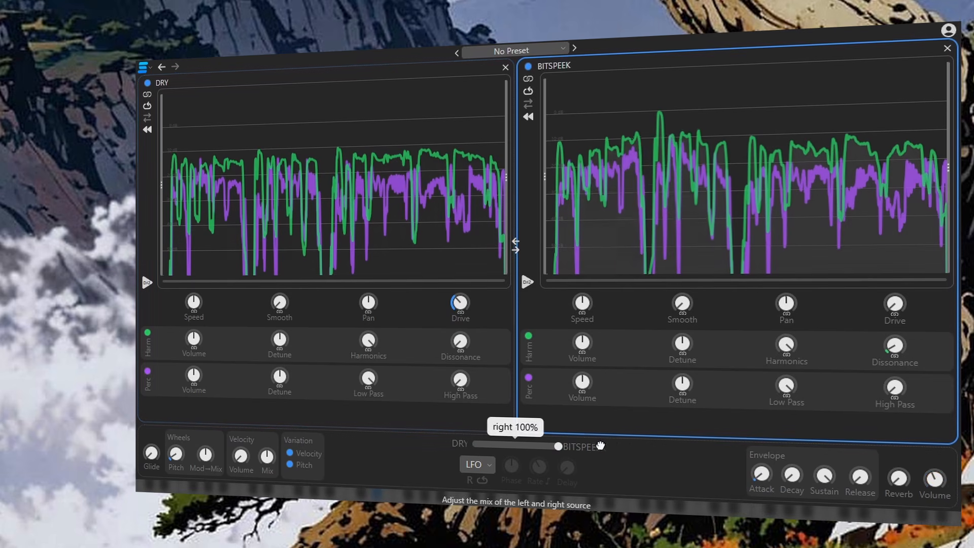
Step: Raise the BITSPEEK source's harmonic Volume, then adjust and reset its Harmonics knob
drag(583, 342, 583, 318)
drag(787, 345, 786, 306)
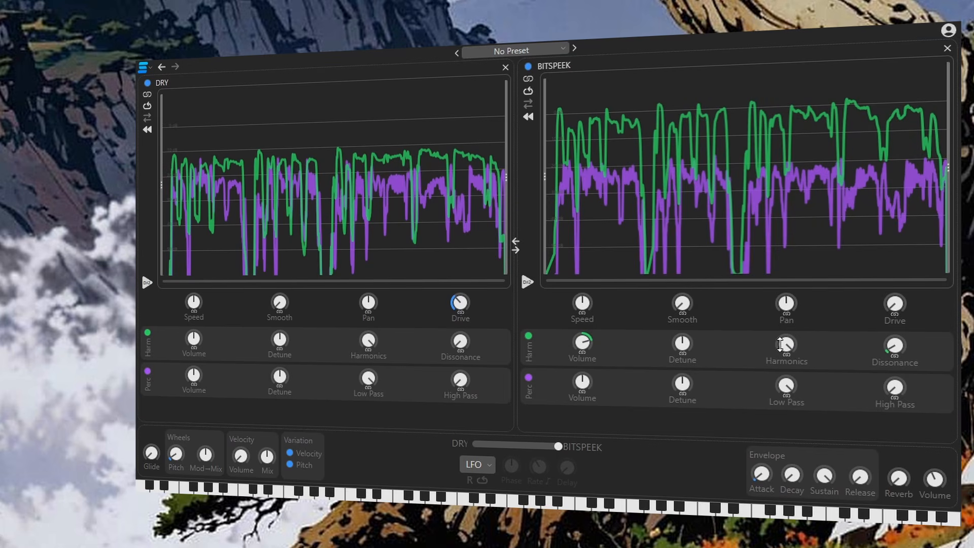
mouse_move(361, 347)
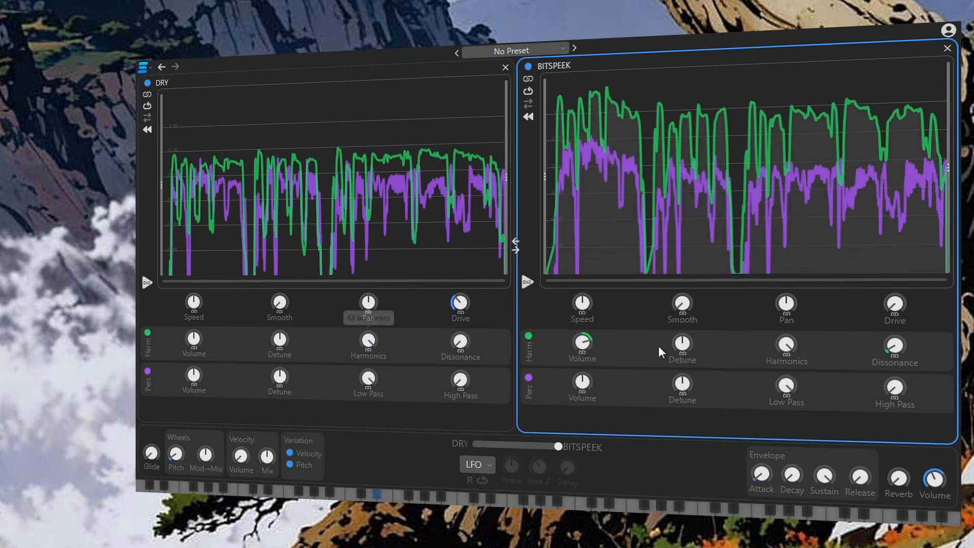
drag(786, 345, 789, 398)
double_click(786, 344)
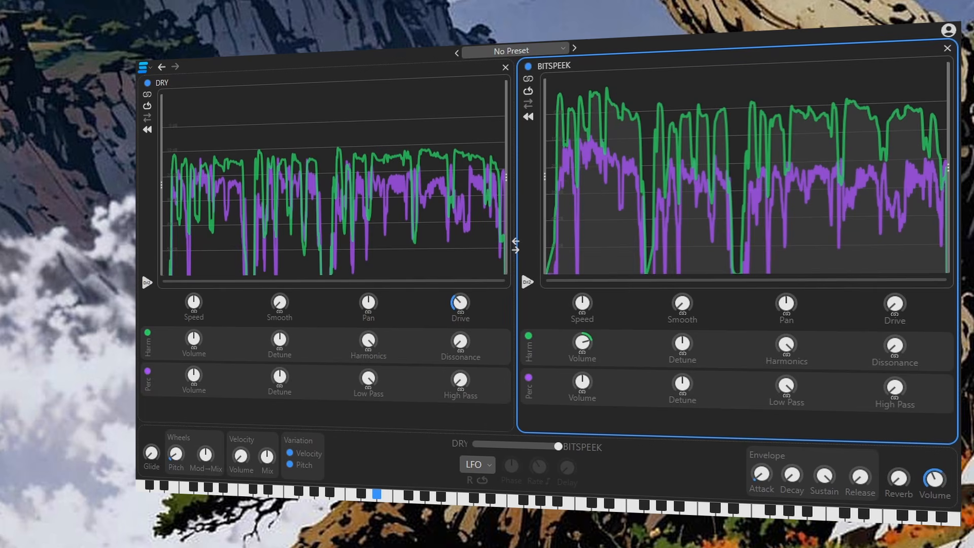
Step: Load PITCHMAP into the left source slot and slide the mix fully toward PITCHMAP
drag(136, 203, 360, 198)
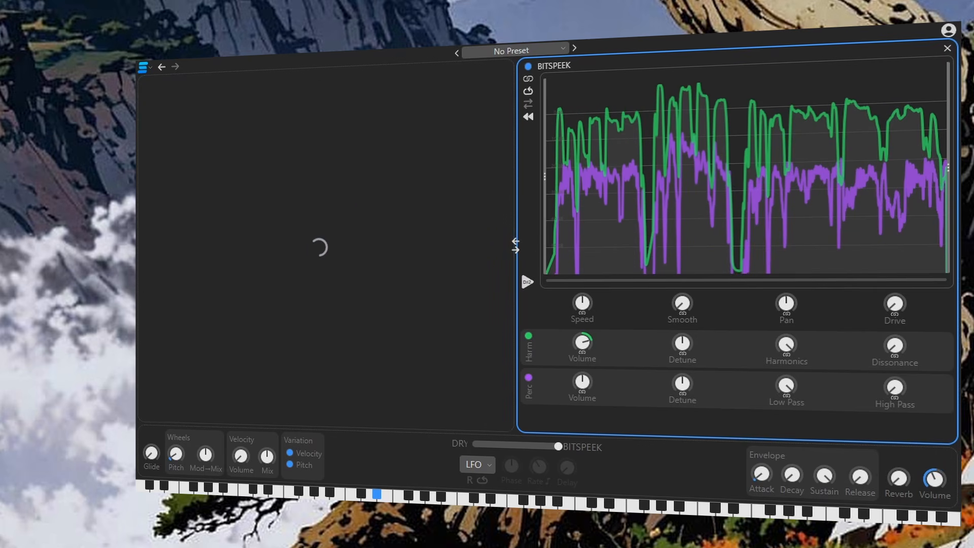
mouse_move(555, 446)
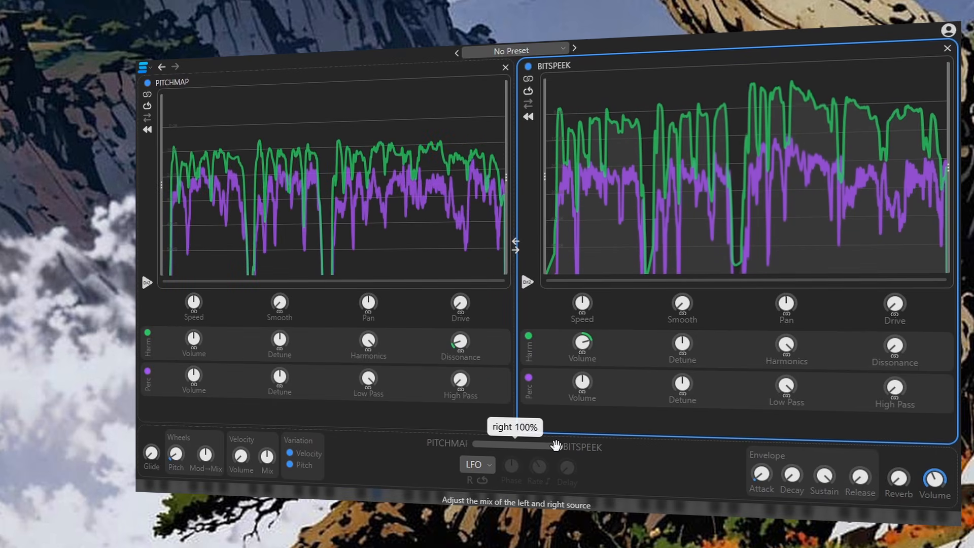
drag(555, 445, 468, 444)
Step: Set the mix LFO to a rising sawtooth shape with a rate of 24 per beat
click(476, 465)
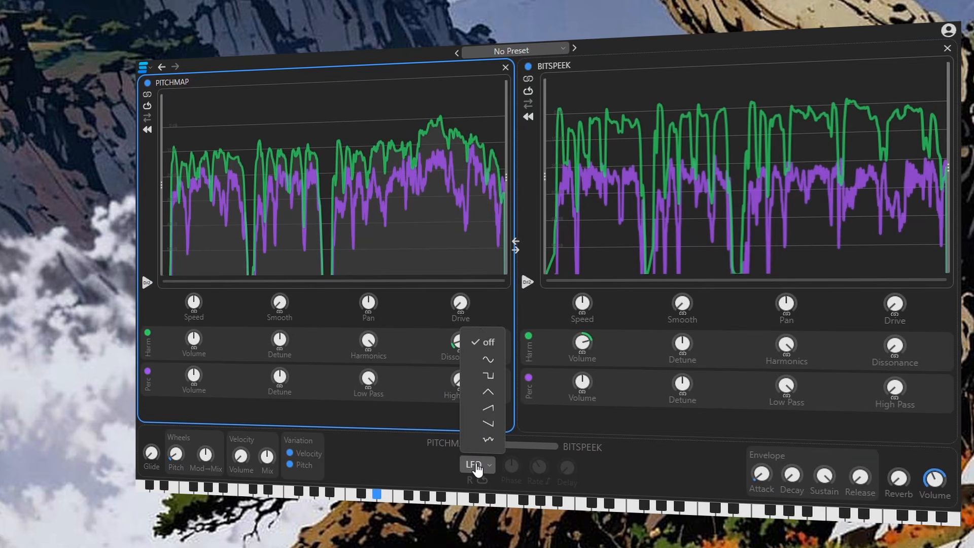
click(488, 407)
mouse_move(535, 468)
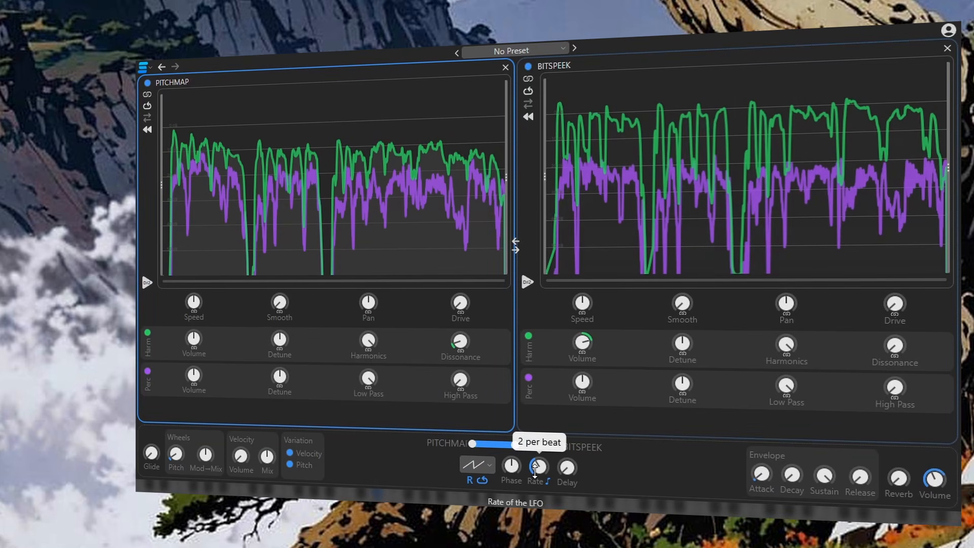
drag(535, 471, 538, 446)
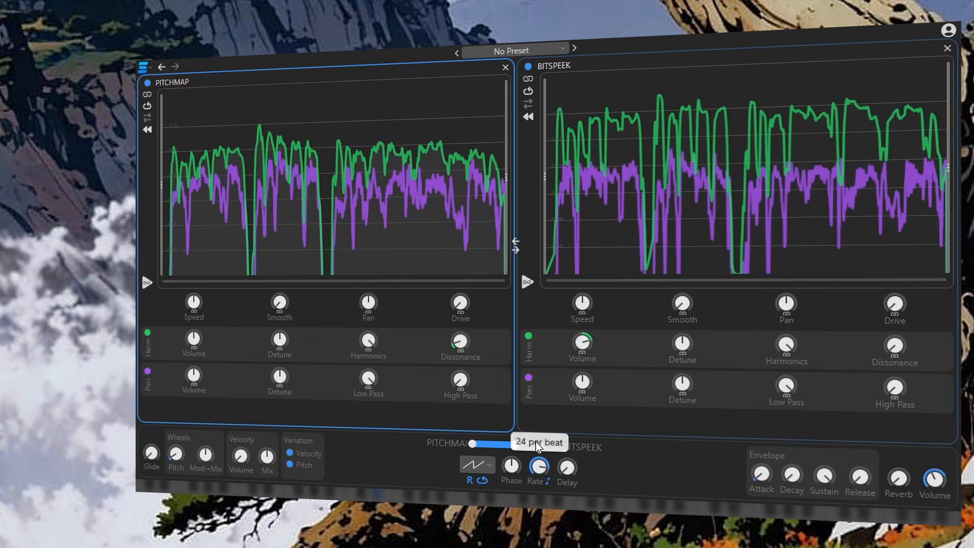
Step: Extend the LFO's modulation range across the whole PITCHMAP–BITSPEEK mix and lower its rate
mouse_move(567, 473)
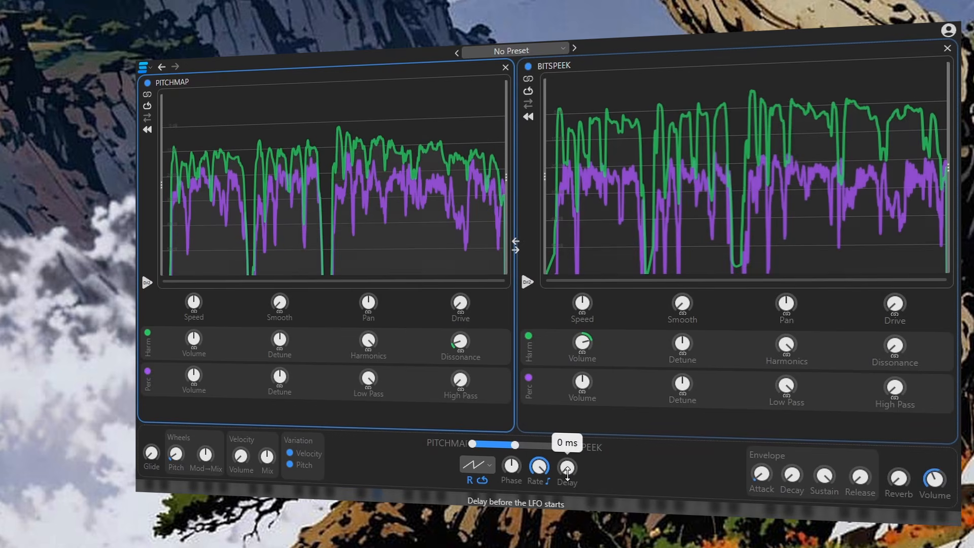
drag(515, 444, 647, 443)
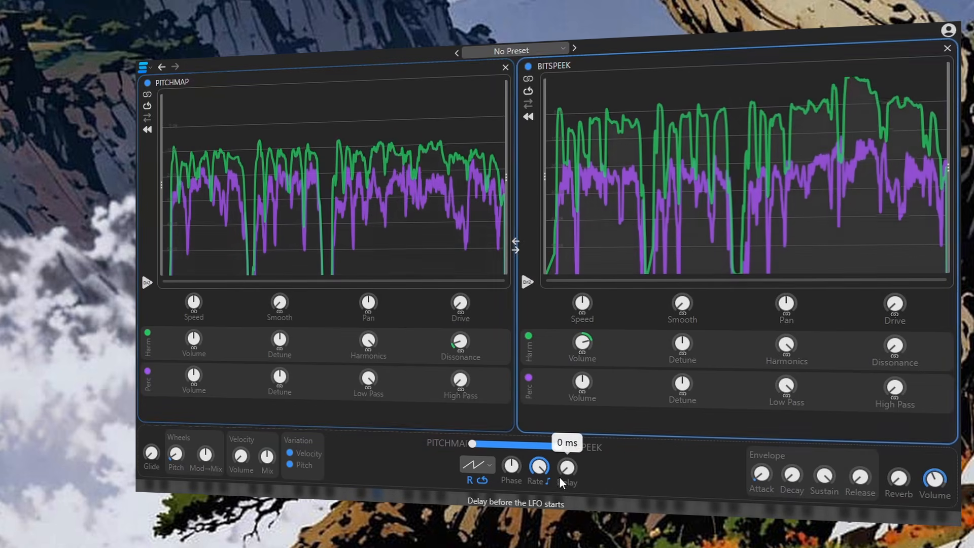
drag(538, 468, 541, 502)
Step: Switch the LFO to a sine wave and adjust the PITCHMAP source's harmonic Detune
click(490, 471)
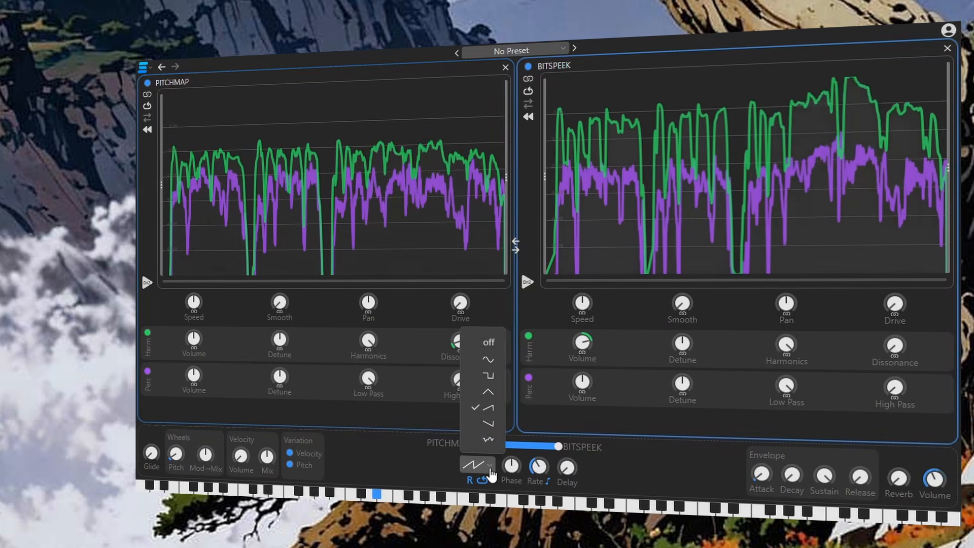
click(488, 359)
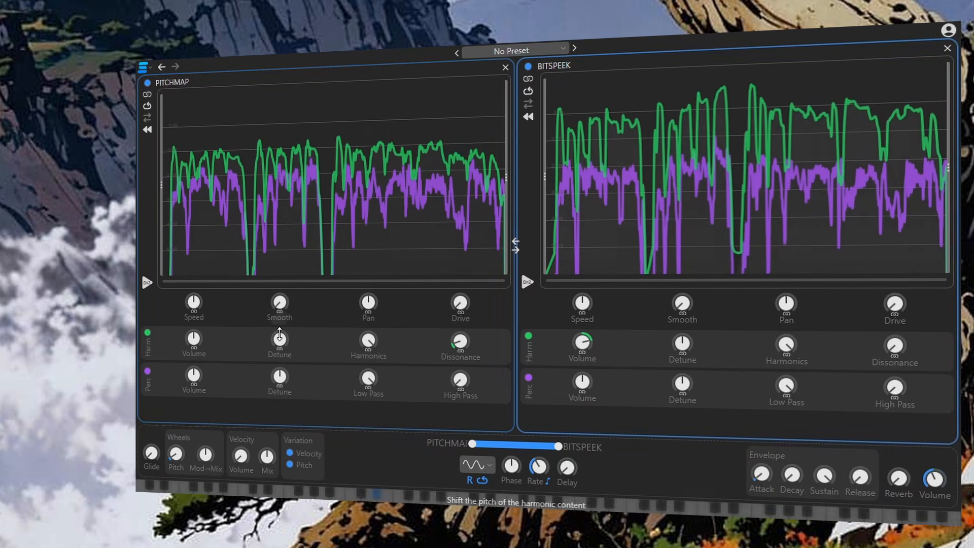
drag(280, 334, 279, 364)
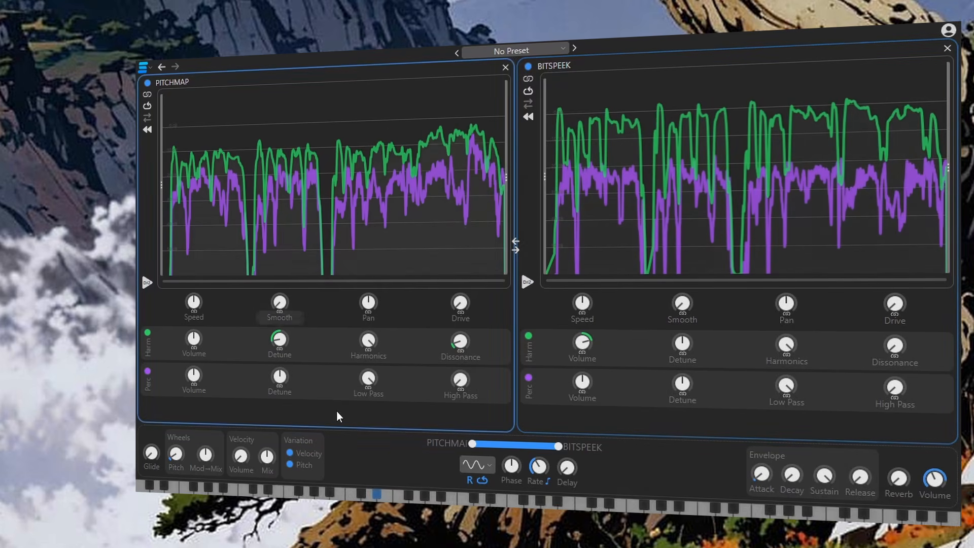
Step: Switch the LFO to a square wave and tune the BITSPEEK source's harmonic Detune upward
click(489, 470)
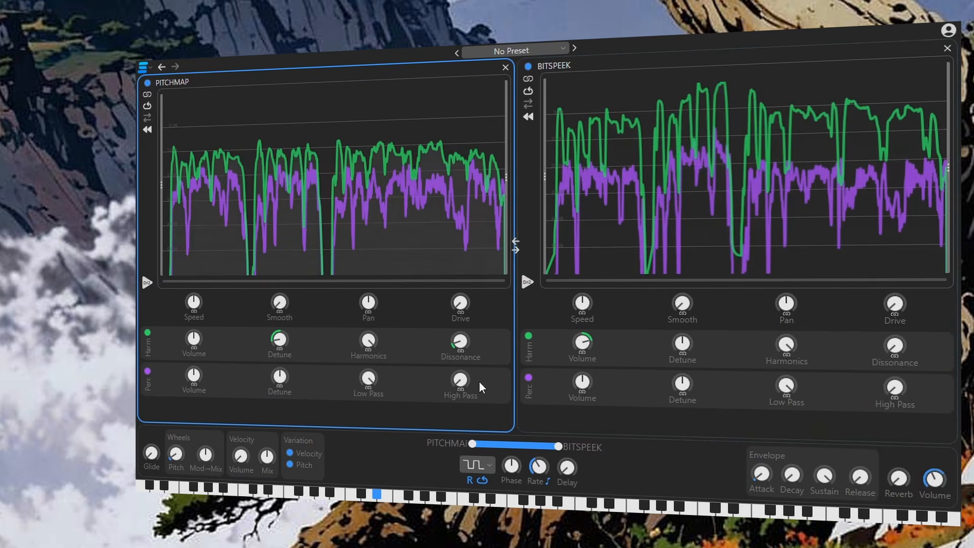
mouse_move(282, 366)
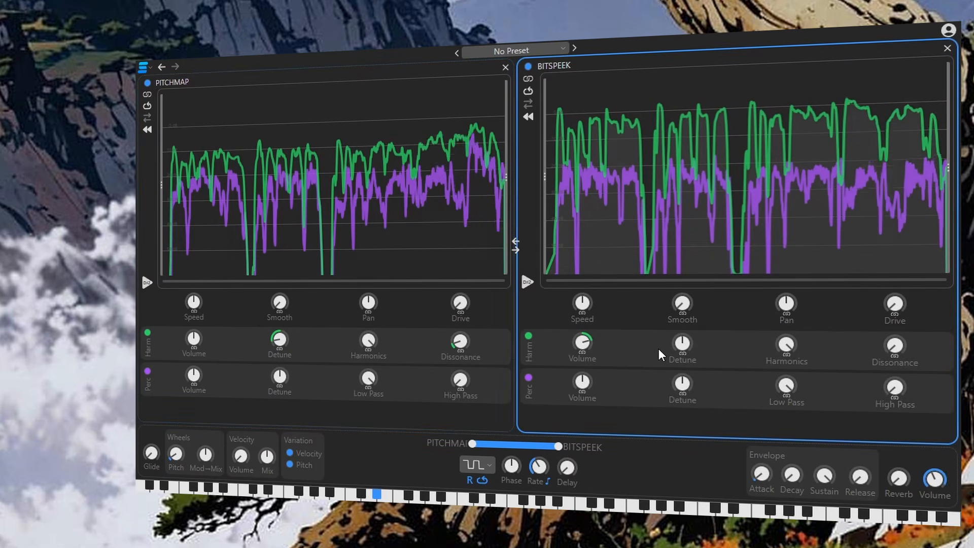
drag(682, 345, 681, 354)
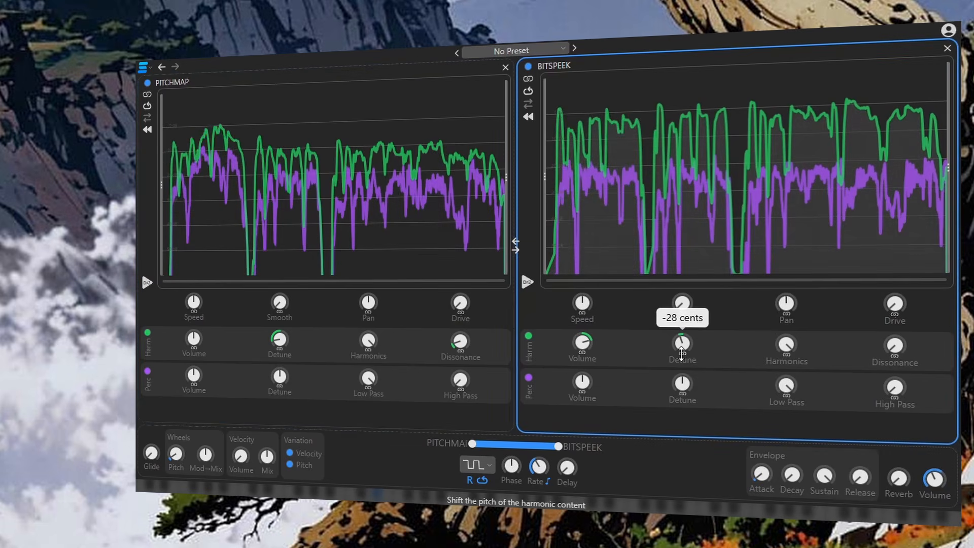
scroll(680, 366, down, 2)
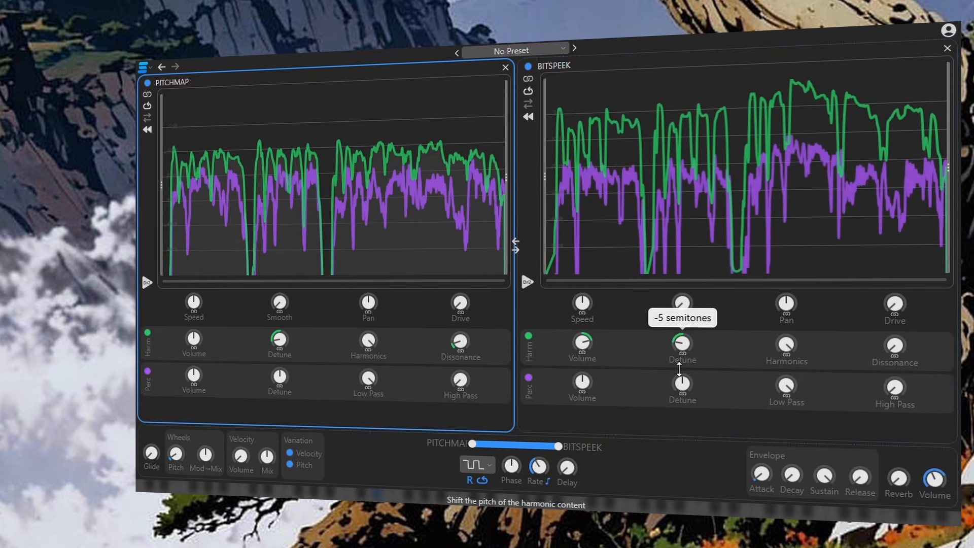
scroll(679, 369, up, 4)
drag(679, 364, 675, 332)
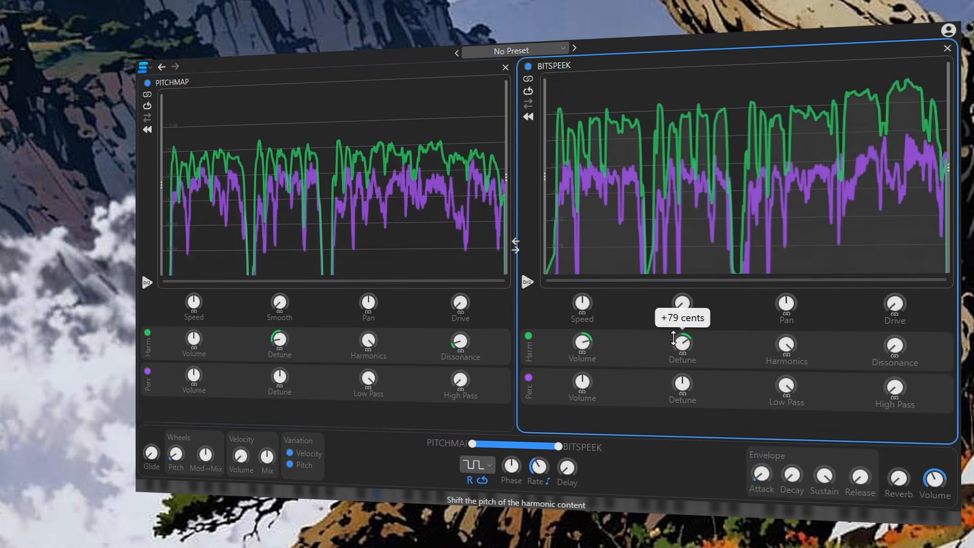
scroll(675, 332, up, 2)
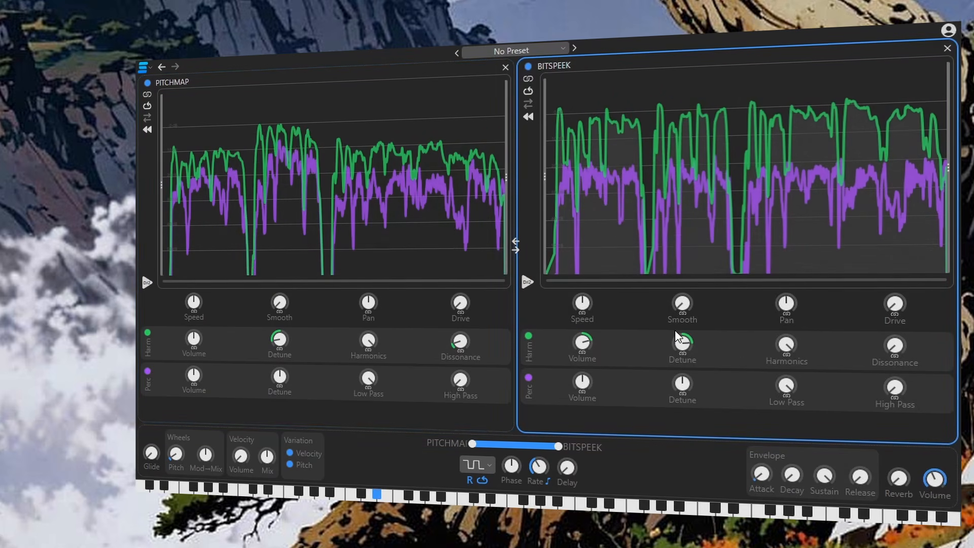
Step: Raise the Drive on both the BITSPEEK and PITCHMAP sources
drag(893, 305, 890, 279)
drag(464, 307, 468, 274)
mouse_move(902, 307)
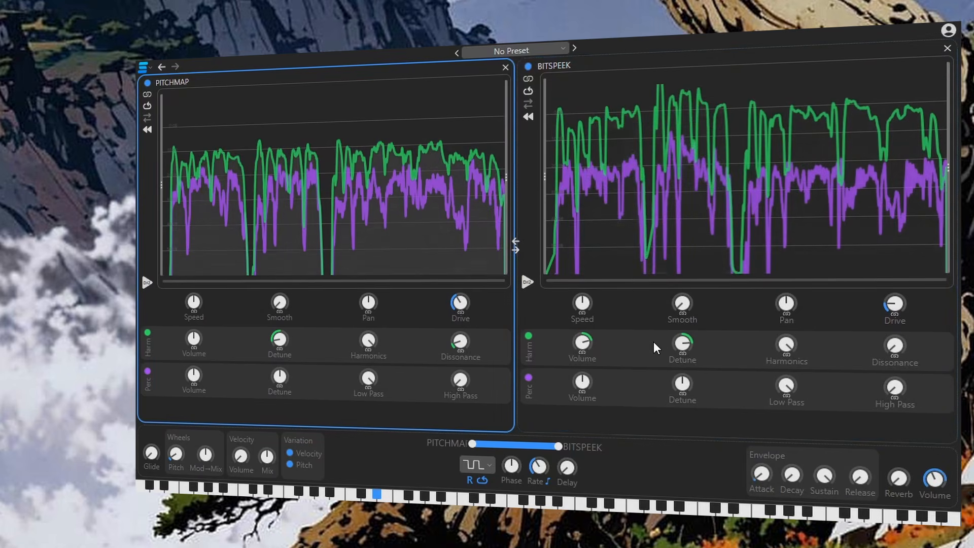
Step: Nudge the BITSPEEK harmonic Detune up and raise the LFO rate
drag(682, 344, 682, 335)
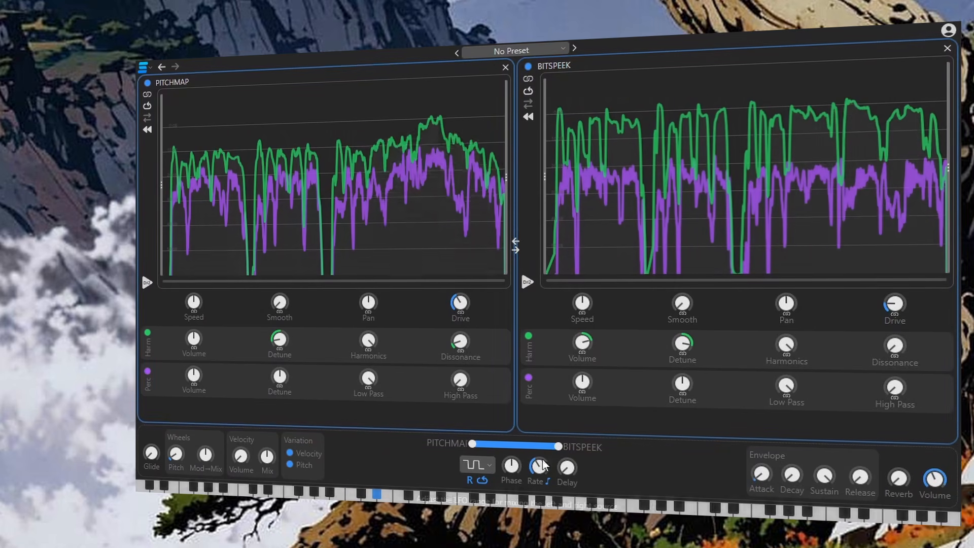
mouse_move(540, 466)
drag(540, 467, 544, 428)
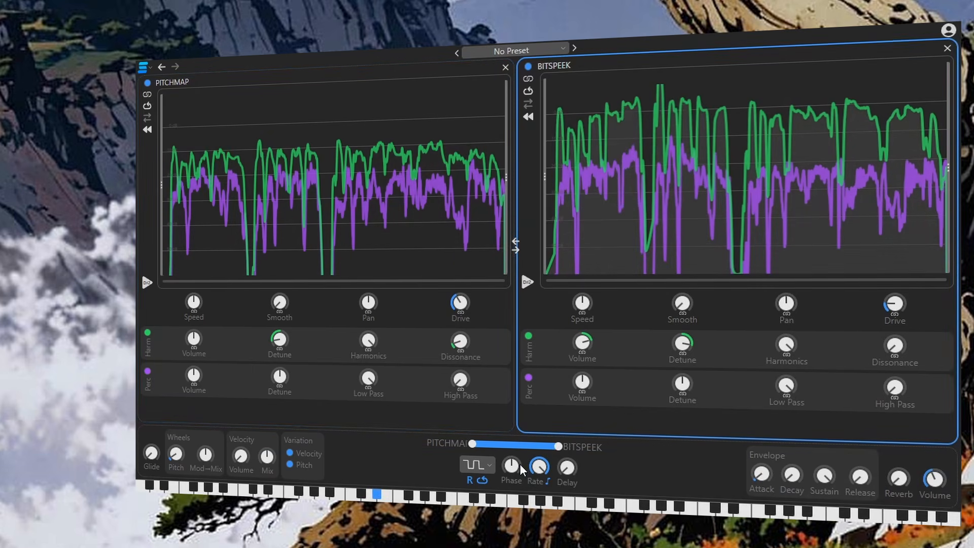
Step: Adjust the LFO phase, switch the LFO to the random waveform and raise its rate
drag(511, 465, 536, 472)
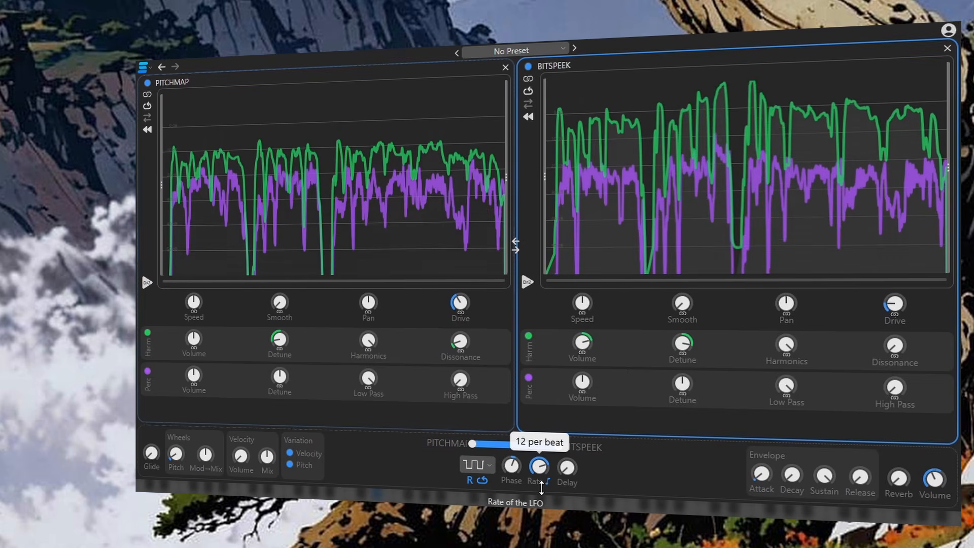
click(477, 466)
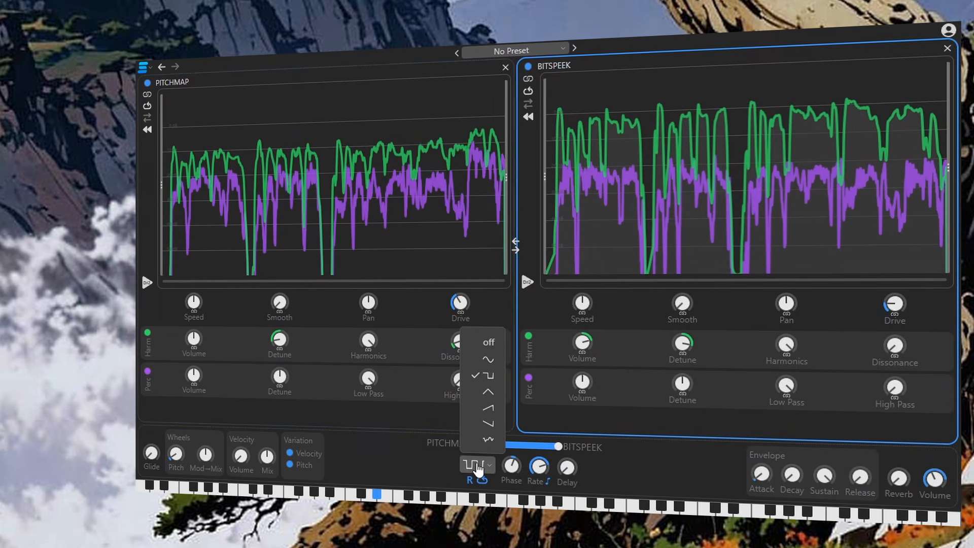
click(495, 437)
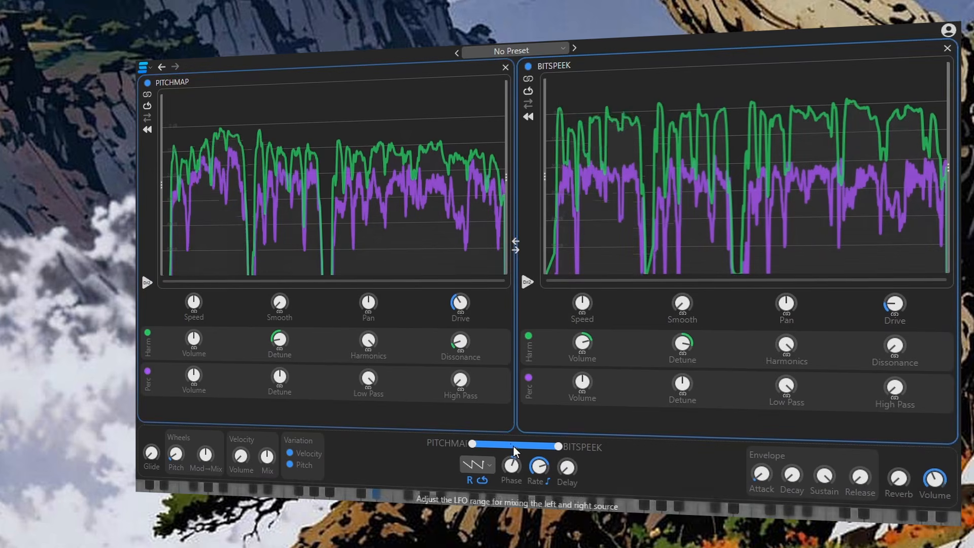
drag(538, 459, 547, 442)
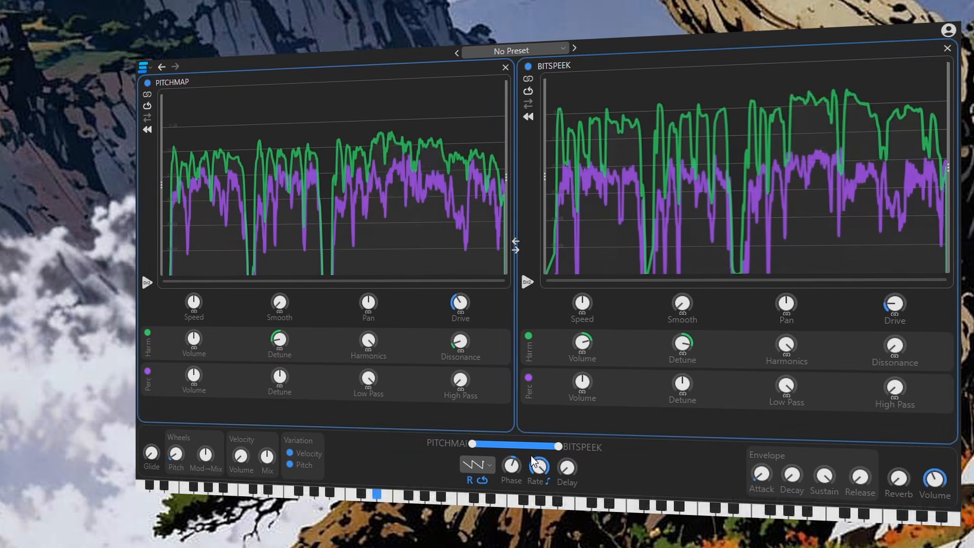
Step: Lower the BITSPEEK harmonic Detune and raise Drive on both sources, PITCHMAP to 60%
mouse_move(680, 349)
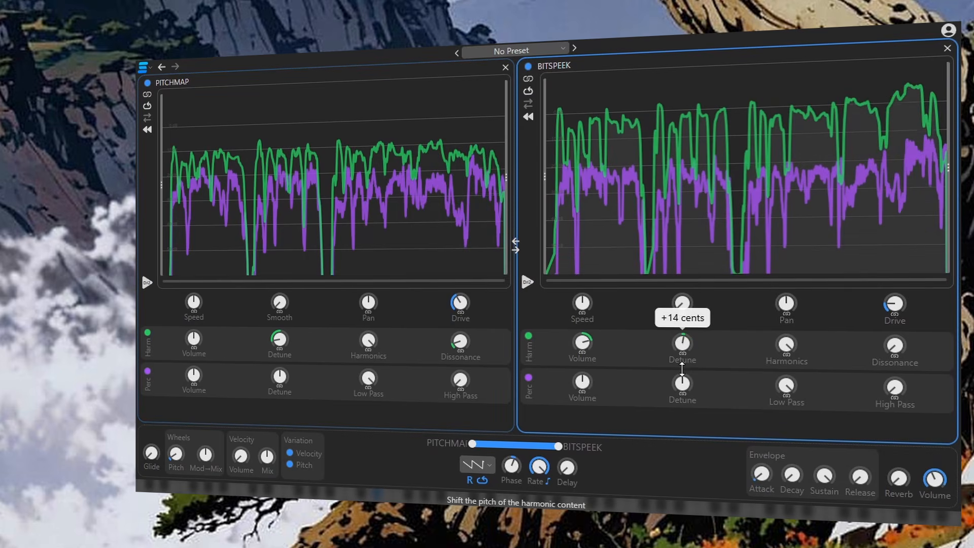
drag(682, 369, 680, 393)
drag(894, 304, 893, 279)
drag(460, 302, 461, 284)
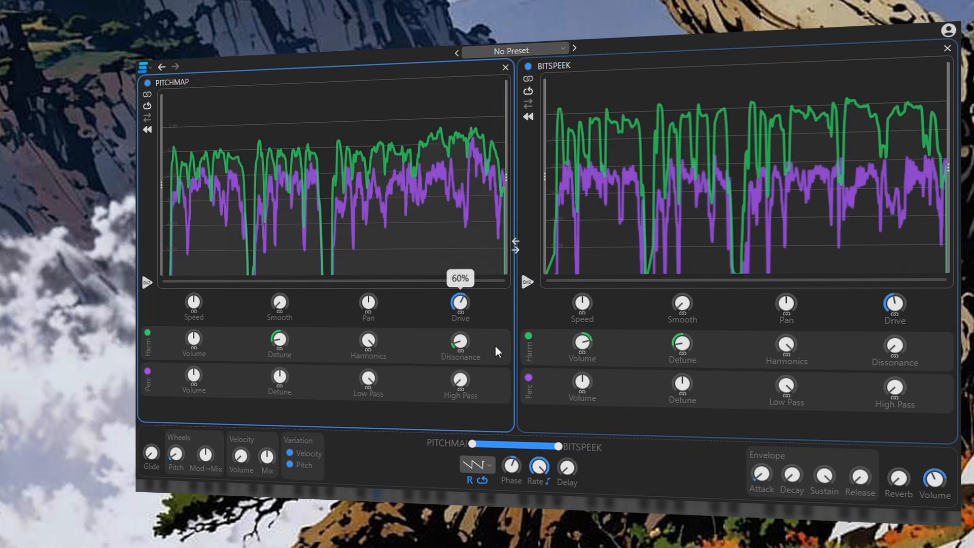
Step: Raise the LFO rate further and increase Dissonance on both the PITCHMAP and BITSPEEK sources
drag(538, 466, 558, 398)
drag(462, 343, 465, 215)
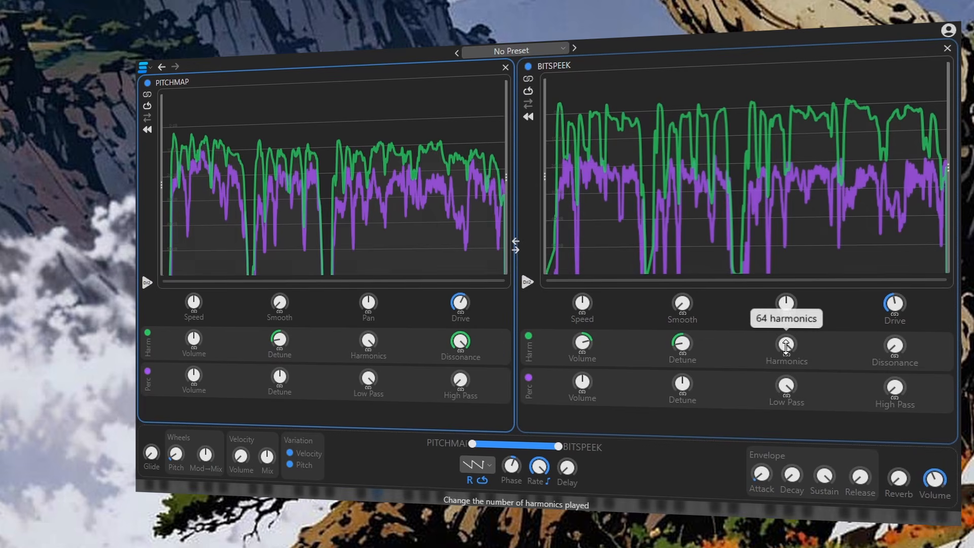
drag(460, 341, 466, 372)
mouse_move(908, 348)
mouse_down()
mouse_move(913, 275)
mouse_move(910, 335)
mouse_up()
Step: Set the BITSPEEK Drive to about 46% and adjust Harmonics on both sources
mouse_move(899, 296)
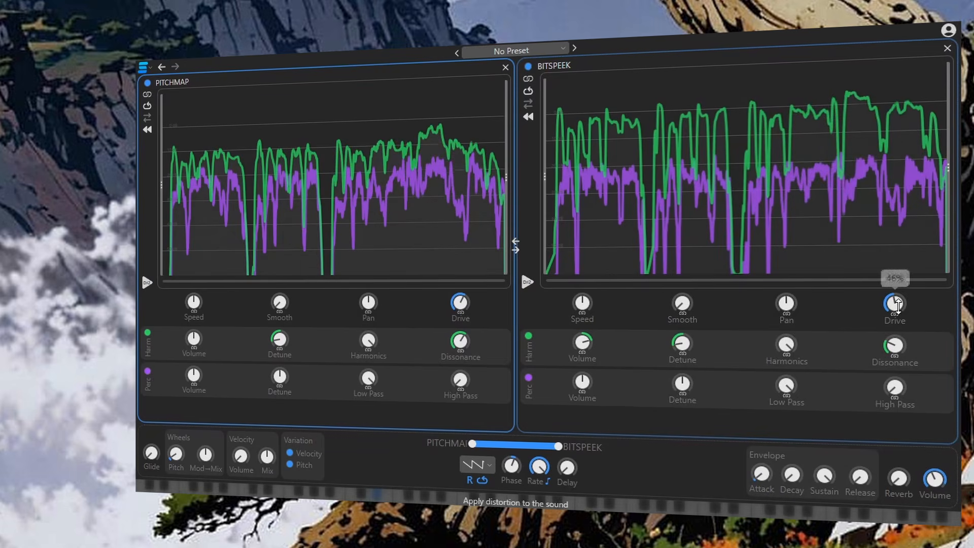
drag(900, 296, 899, 298)
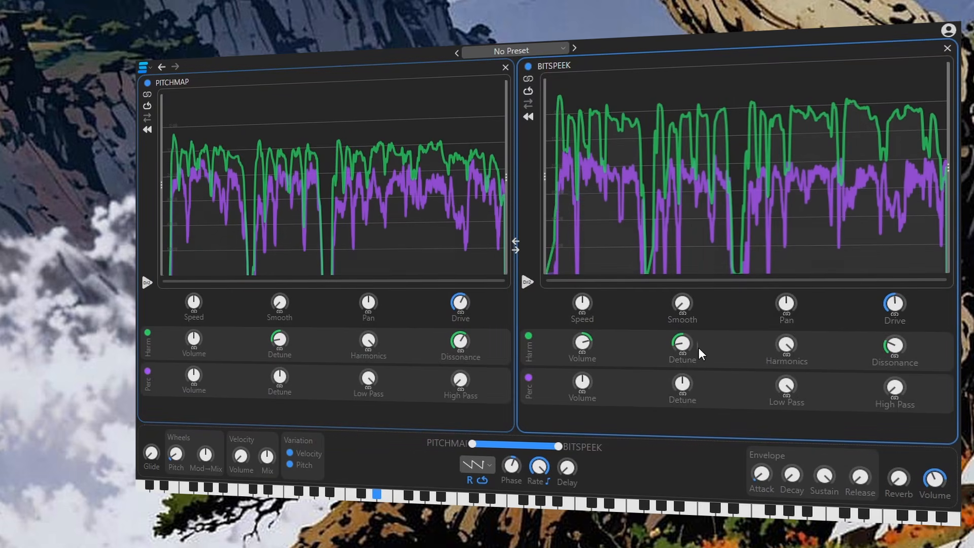
drag(786, 348, 793, 380)
drag(369, 339, 370, 374)
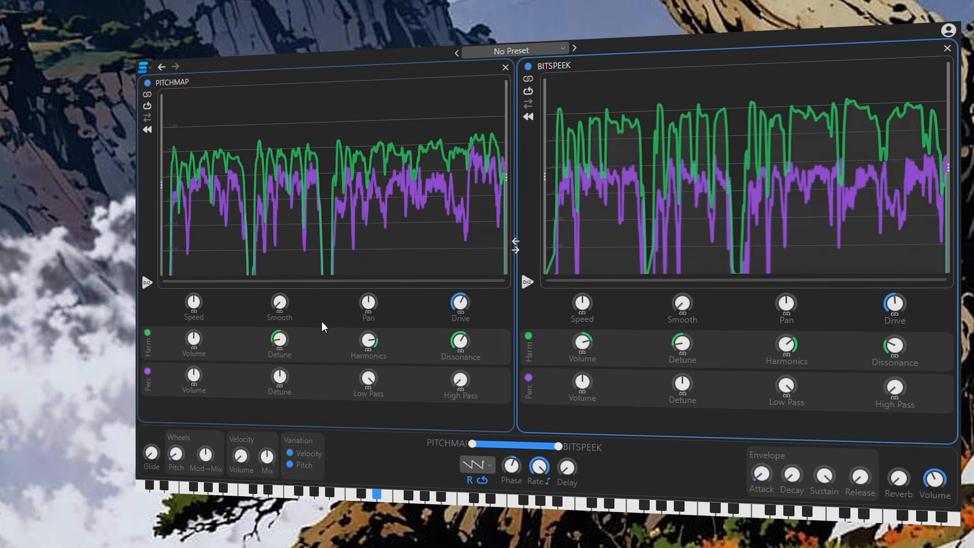
Step: Adjust the Pan on both the PITCHMAP and BITSPEEK sources and close the plugin window
drag(369, 303, 369, 310)
drag(786, 303, 786, 287)
drag(368, 304, 365, 303)
click(796, 78)
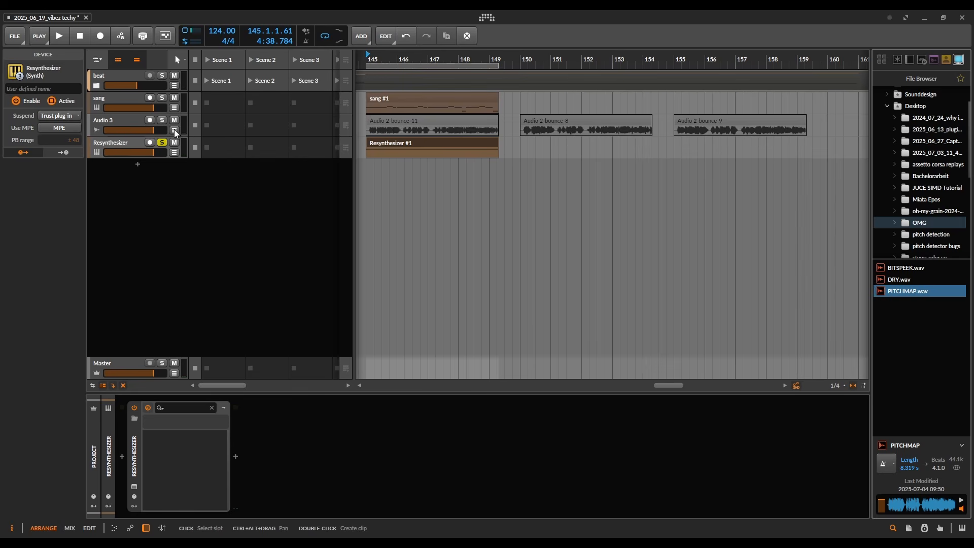
Step: Unsolo the Resynthesizer track and mute the sang and Audio 3 tracks
click(162, 142)
drag(174, 122, 174, 98)
Step: Play the arrangement while raising the beat track's volume, then stop playback
scroll(490, 81, left, 3)
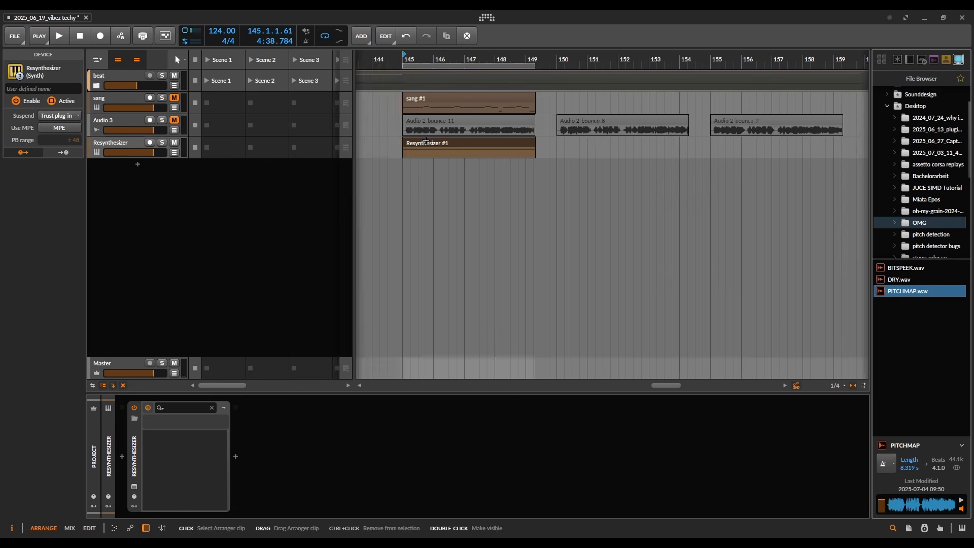
key(space)
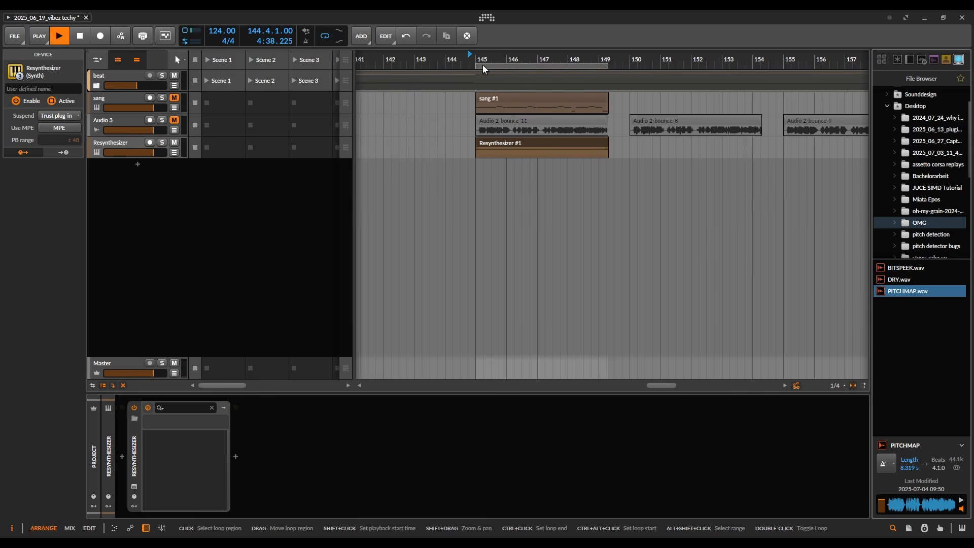
drag(151, 87, 167, 87)
key(space)
Step: Bounce the Resynthesizer #1 clip to a new audio track with the Post-Fader source
click(589, 153)
right_click(573, 145)
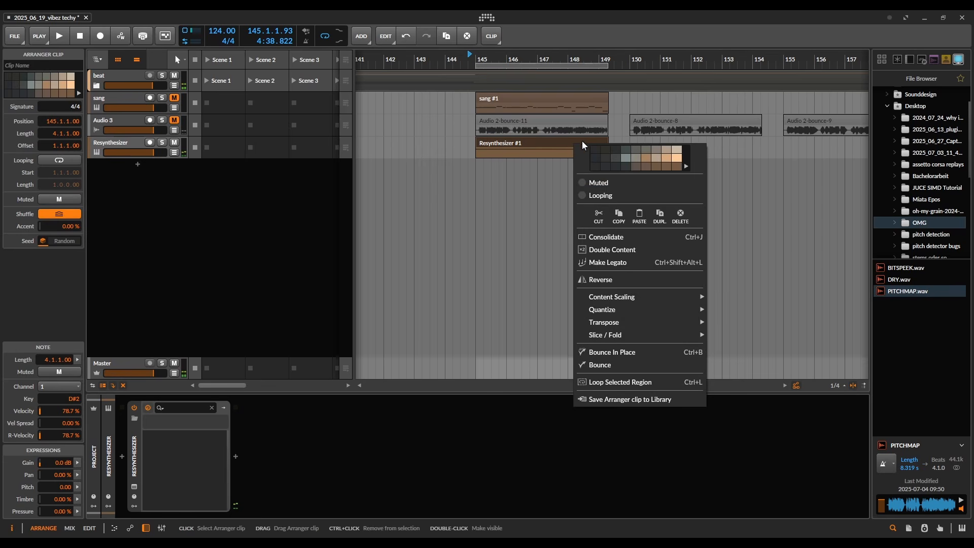
click(614, 367)
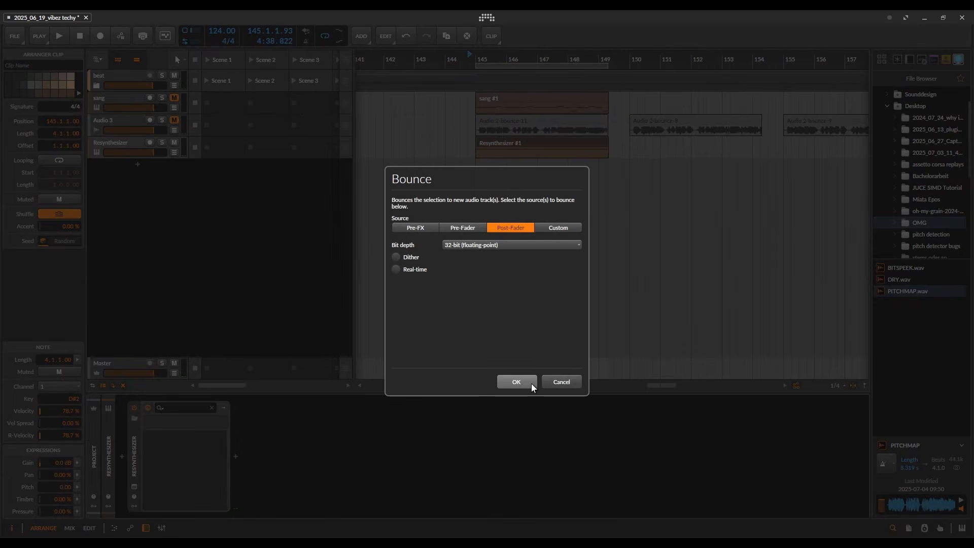
click(517, 382)
Step: Select the Resynthesizer track and open its Resynthesizer plugin window
scroll(525, 175, up, 4)
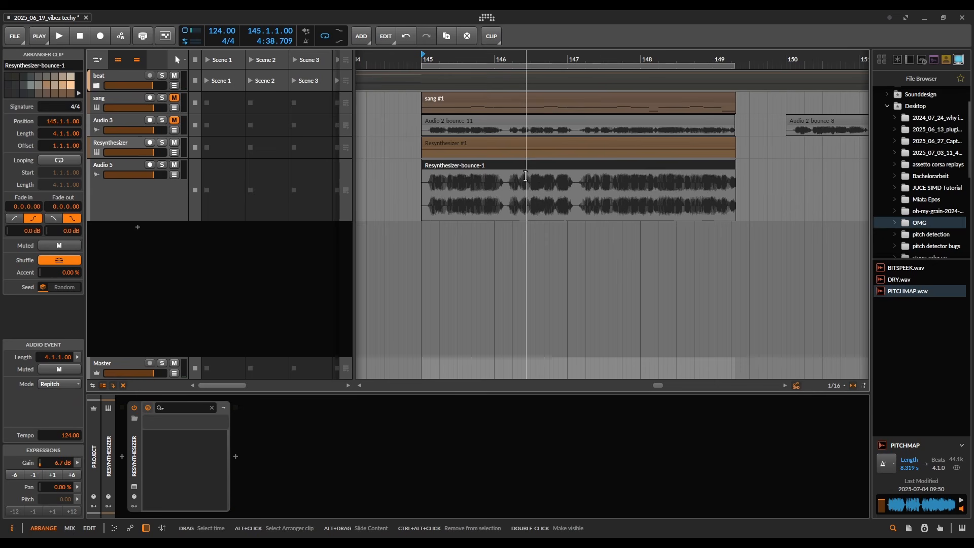
click(121, 147)
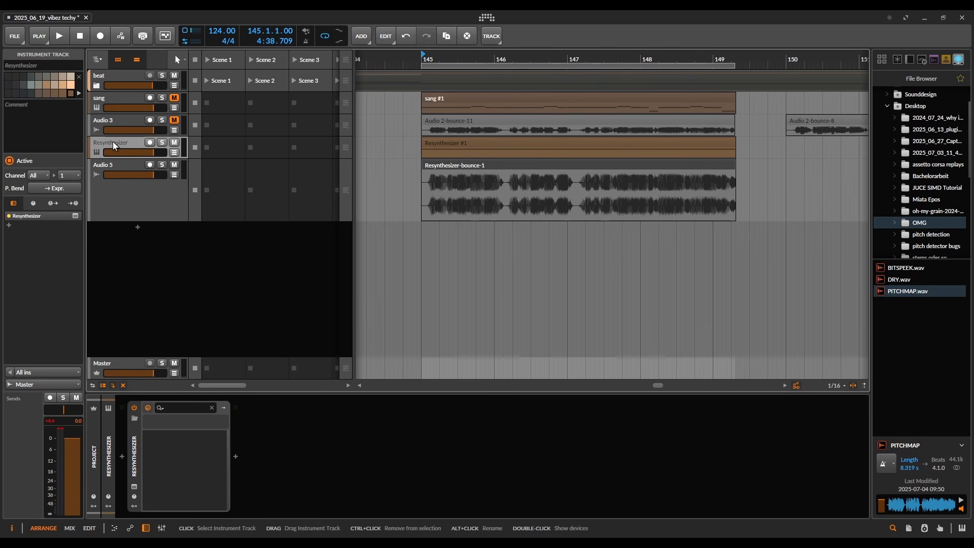
click(134, 486)
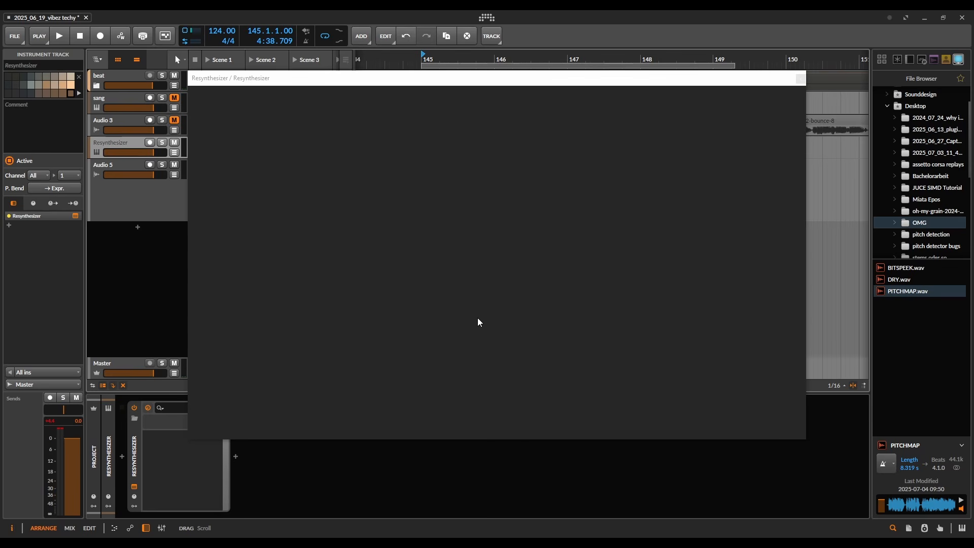